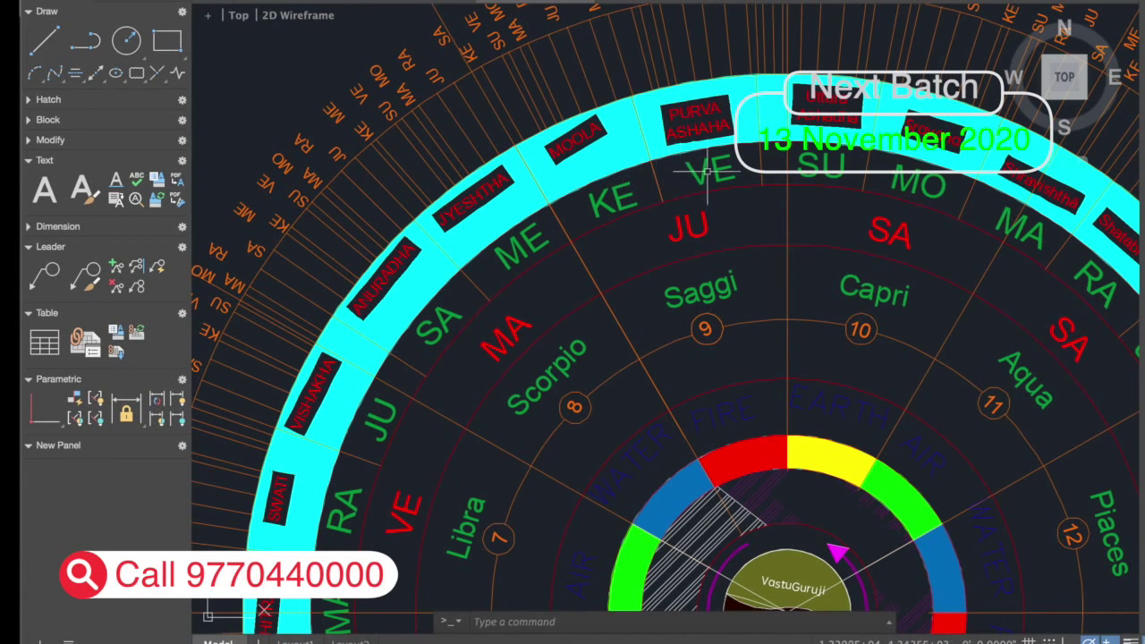
Examine the blank chart wheel's nakshatra ring, zodiac signs, ruling planets and outer degree divisions
middle_drag(659, 193, 652, 230)
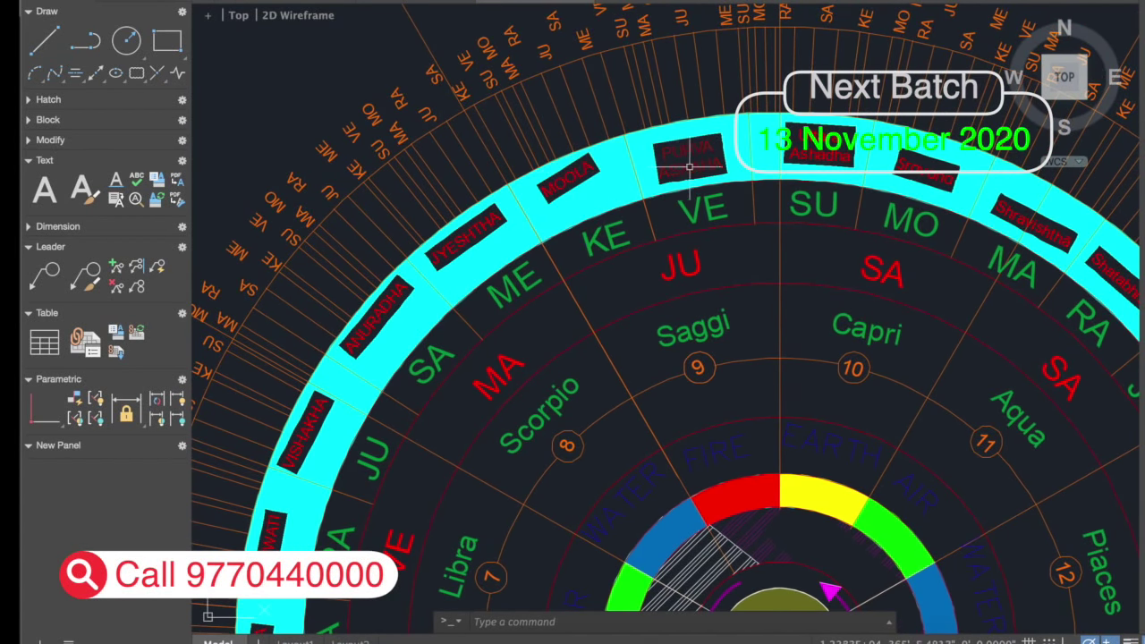
middle_drag(733, 207, 713, 302)
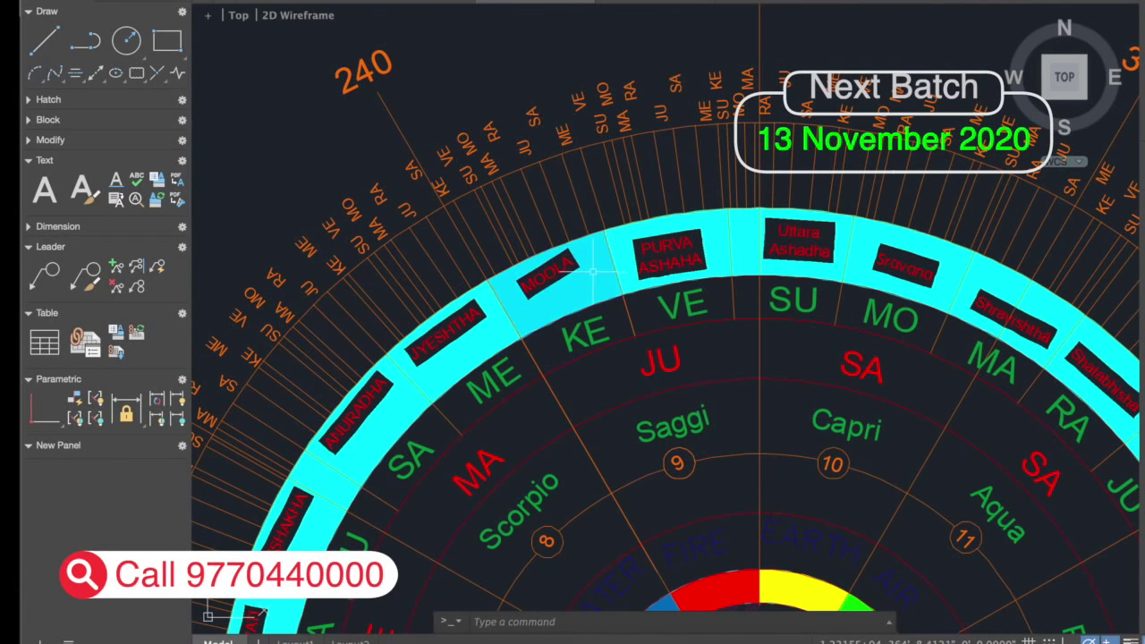
scroll(535, 96, down, 3)
middle_drag(594, 276, 593, 272)
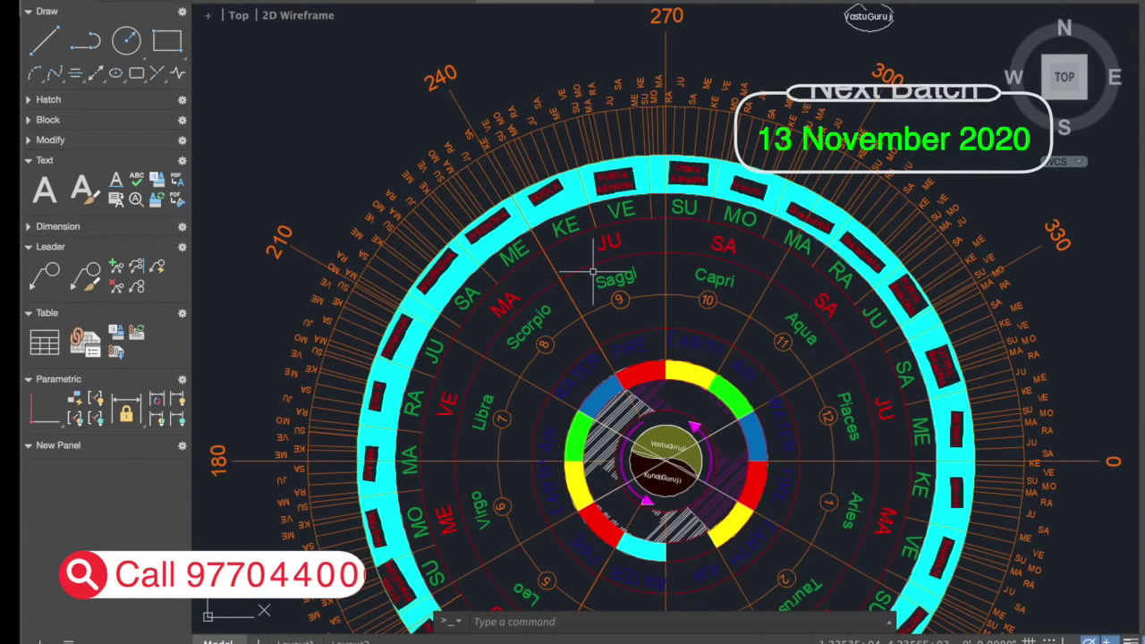
middle_drag(592, 270, 592, 253)
scroll(592, 252, down, 4)
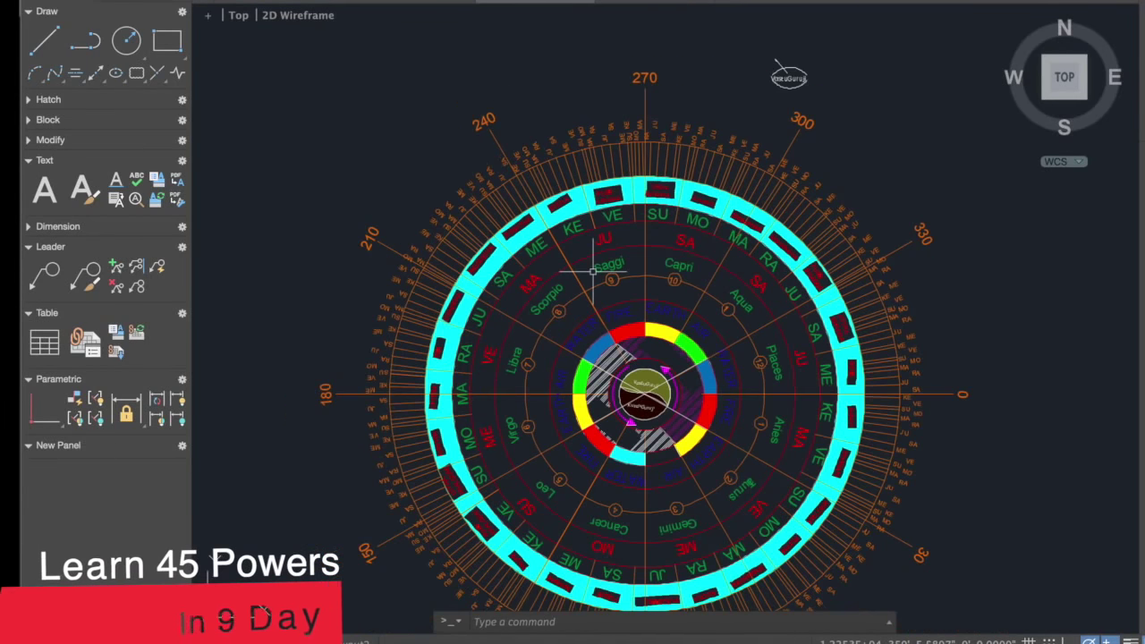
scroll(593, 256, down, 1)
scroll(745, 304, down, 2)
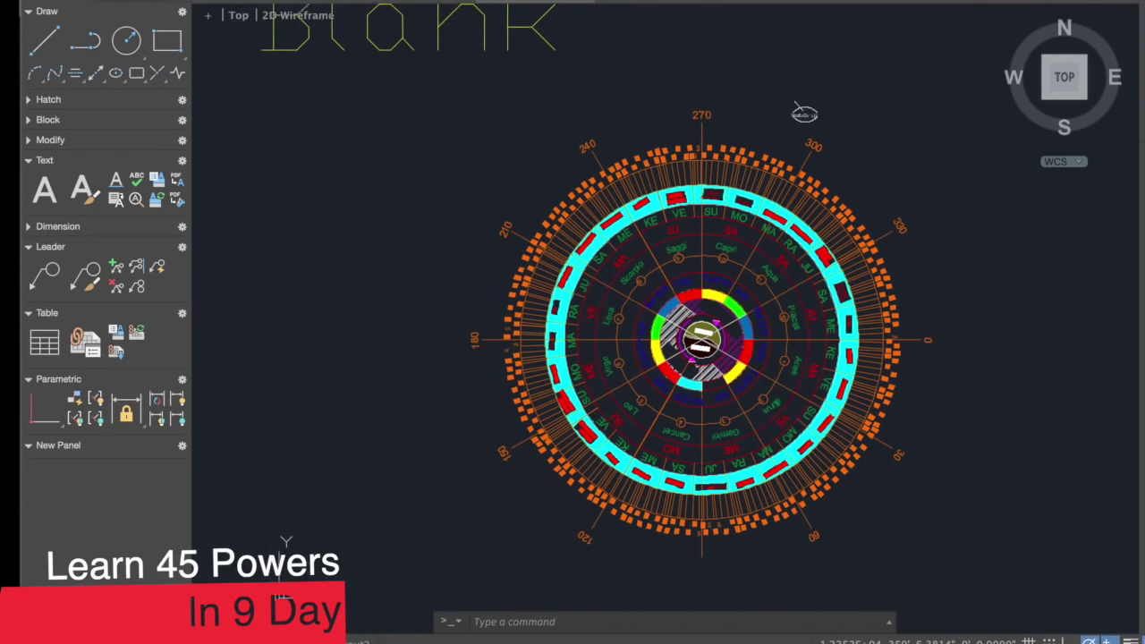
mouse_move(745, 304)
middle_down()
mouse_move(750, 197)
mouse_move(758, 231)
middle_up()
middle_drag(777, 609, 775, 247)
scroll(590, 277, down, 1)
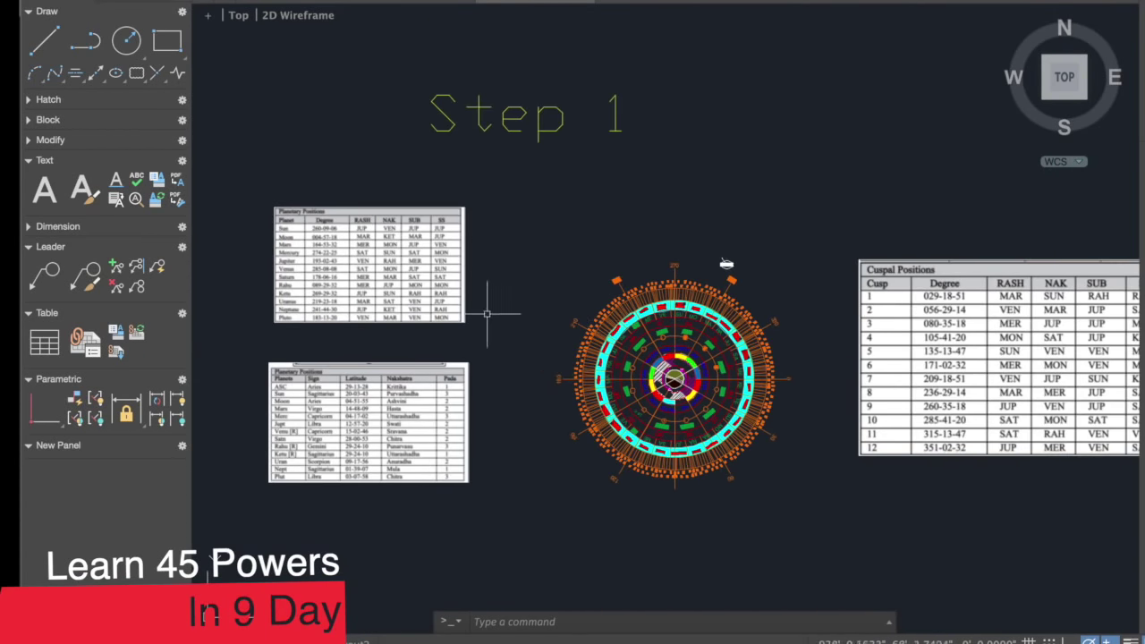
Examine the two Planetary Positions tables in the Step 1 section, covering degrees, star lords, signs, nakshatras and padas
scroll(402, 302, up, 3)
mouse_move(387, 279)
middle_down()
mouse_move(460, 311)
mouse_move(638, 344)
middle_up()
scroll(460, 312, up, 2)
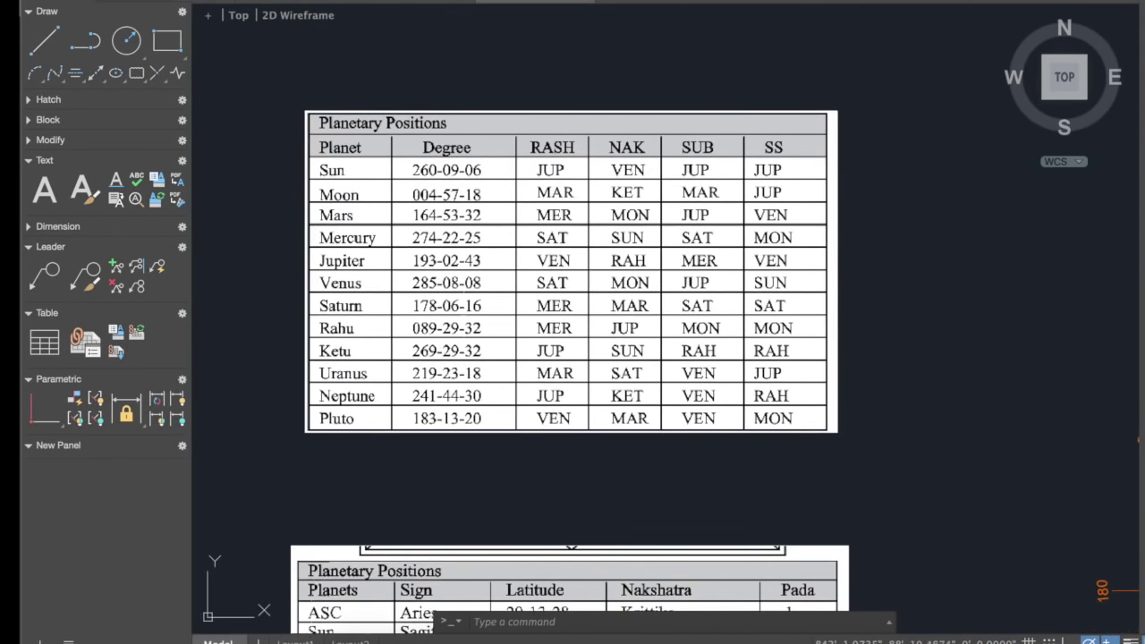
scroll(464, 312, up, 4)
scroll(464, 312, down, 2)
middle_drag(464, 312, 457, 127)
middle_drag(429, 394, 430, 232)
middle_drag(392, 380, 396, 256)
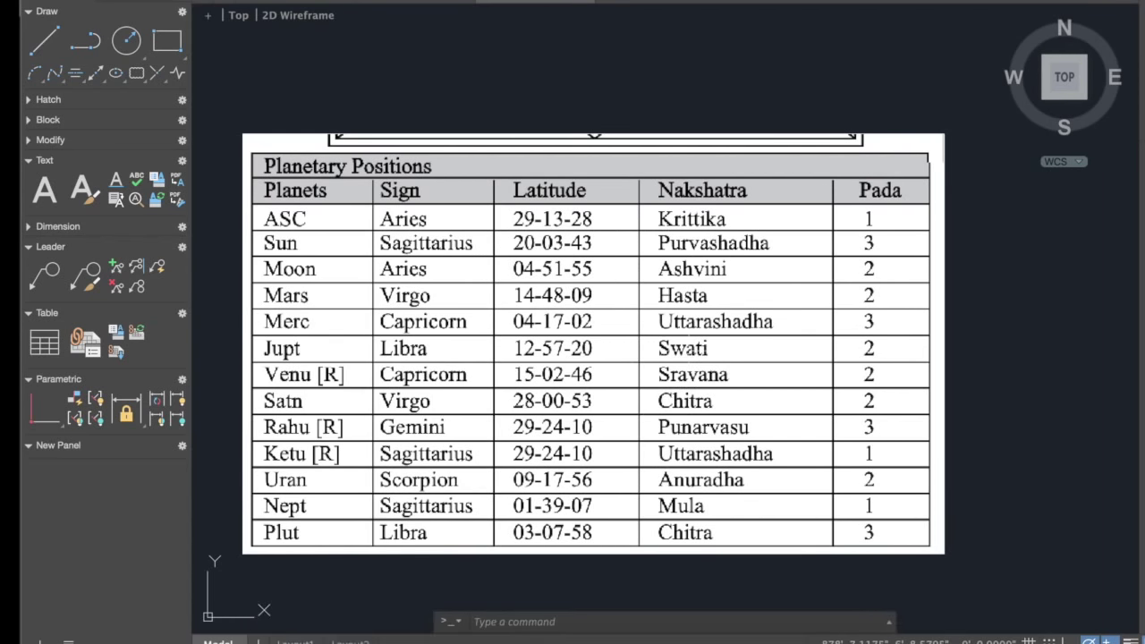
scroll(637, 544, down, 3)
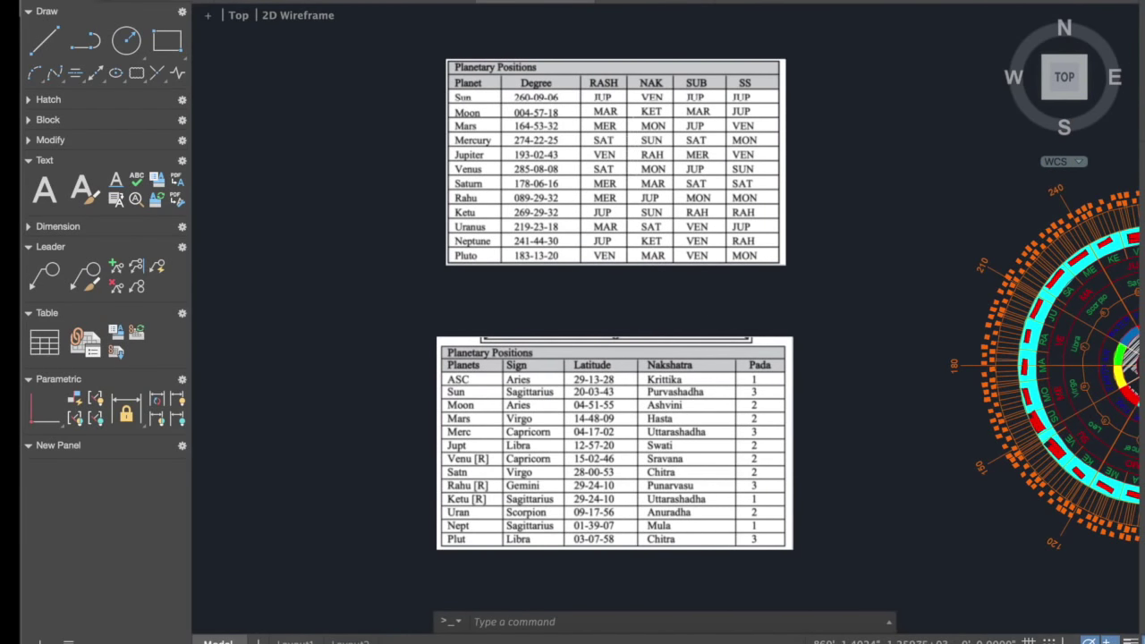
scroll(624, 51, up, 3)
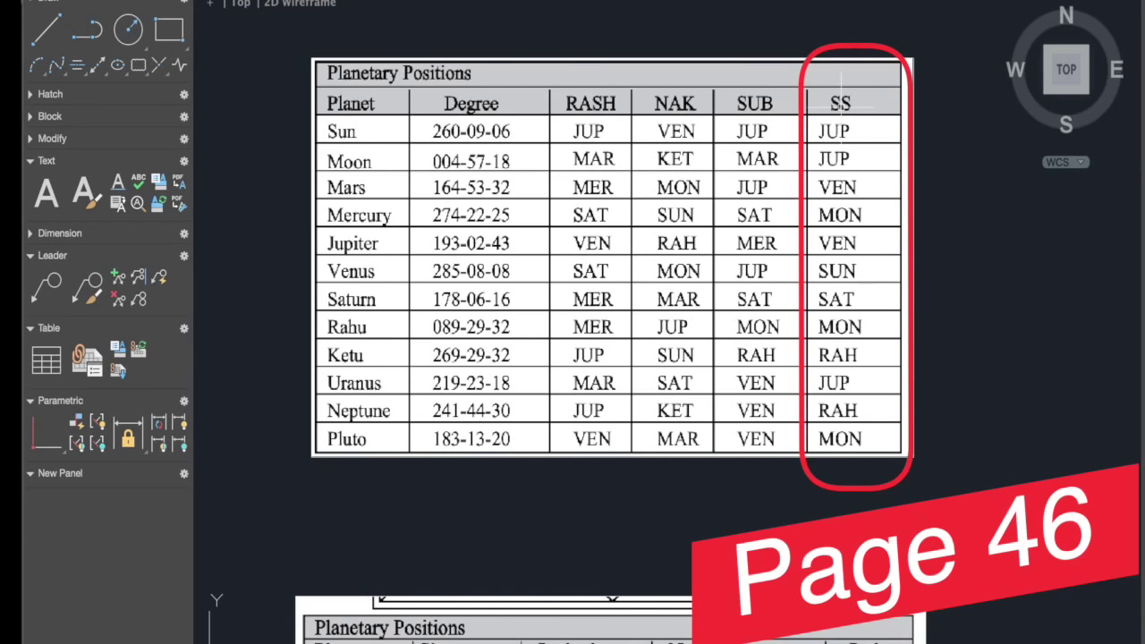
Examine the Cuspal Positions table beside the Step 1 wheel for each cusp's degree and RASH, NAK, SUB and SS lords
scroll(841, 105, down, 5)
mouse_move(1143, 170)
middle_down()
mouse_move(1025, 178)
mouse_move(916, 268)
middle_up()
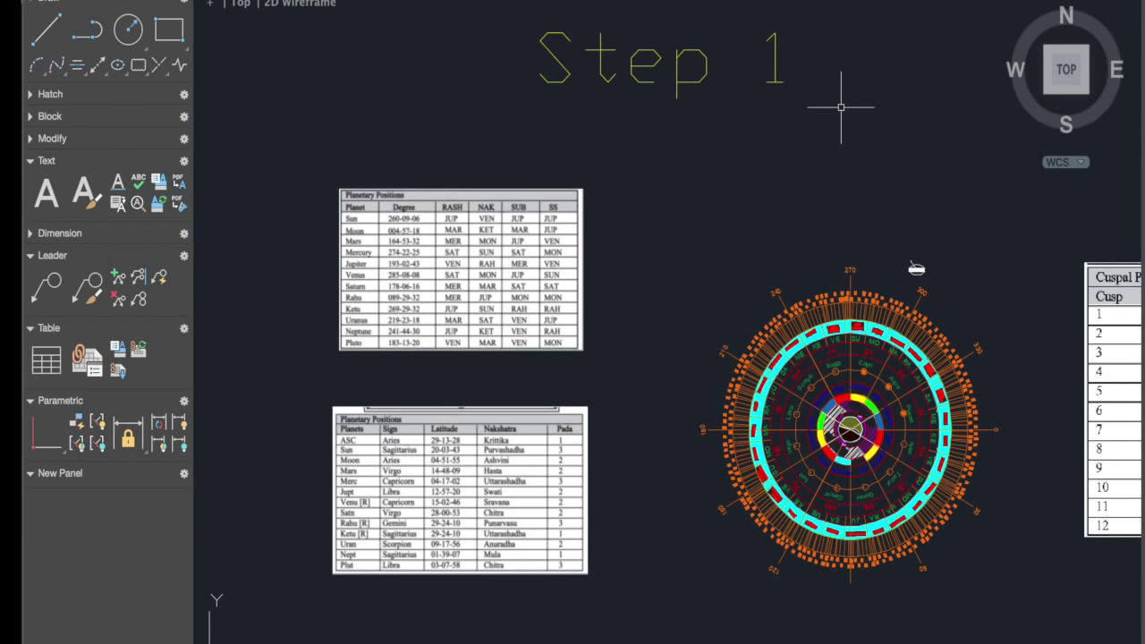
scroll(874, 233, right, 5)
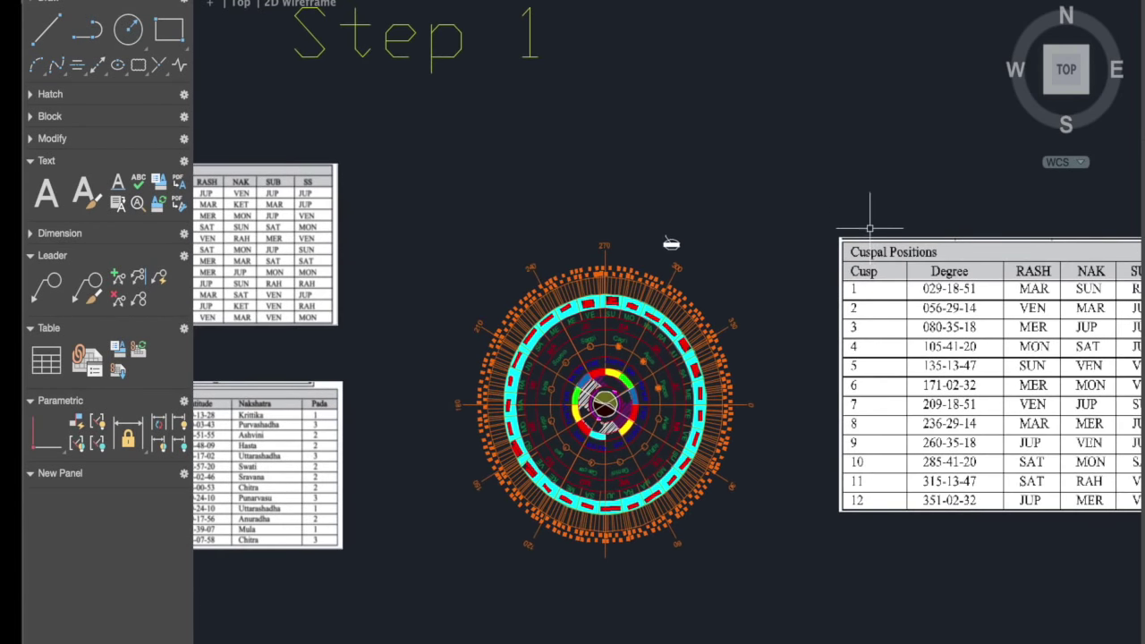
scroll(871, 229, right, 10)
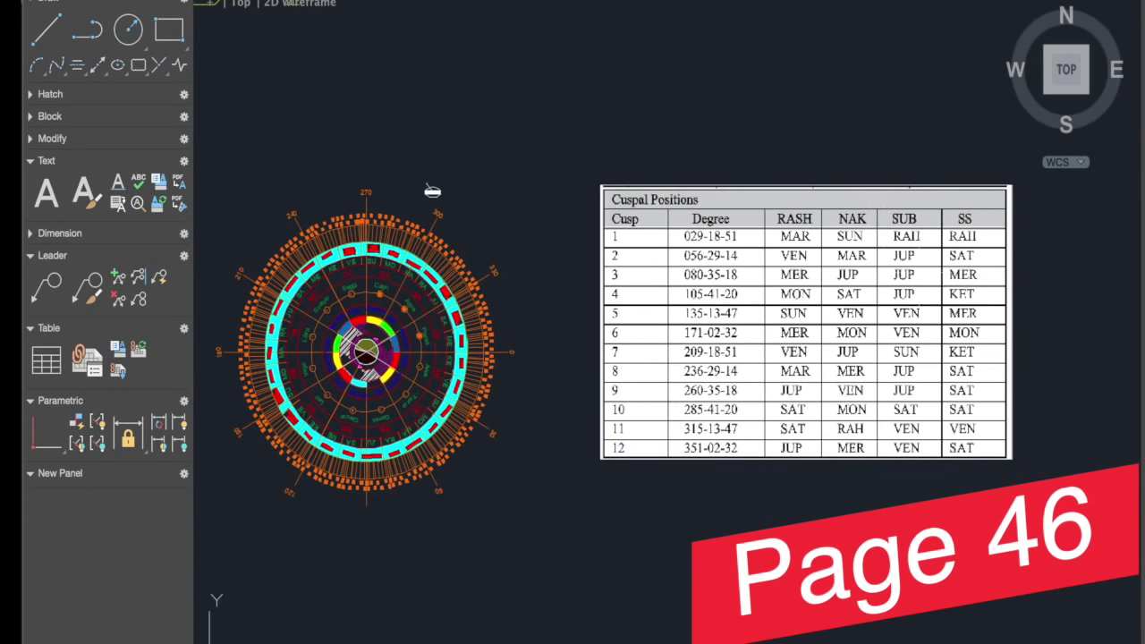
scroll(922, 277, up, 3)
scroll(866, 291, up, 2)
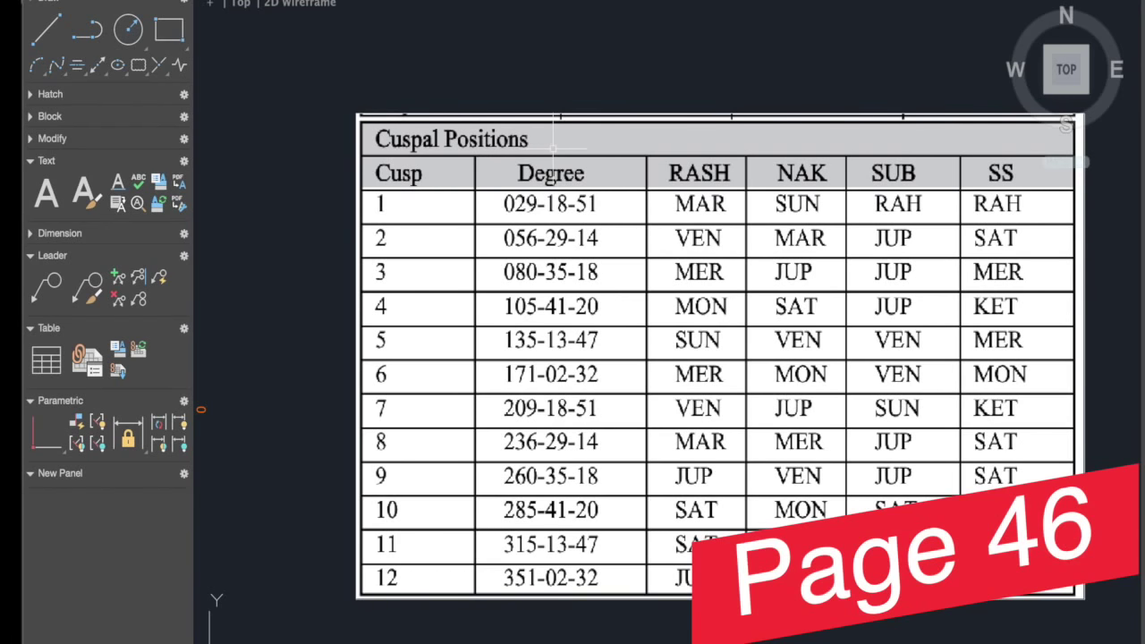
Compare the blank Step 1 wheel with the Step 2 wheel that carries the labelled house cusp lines
scroll(553, 146, down, 5)
middle_drag(331, 138, 624, 189)
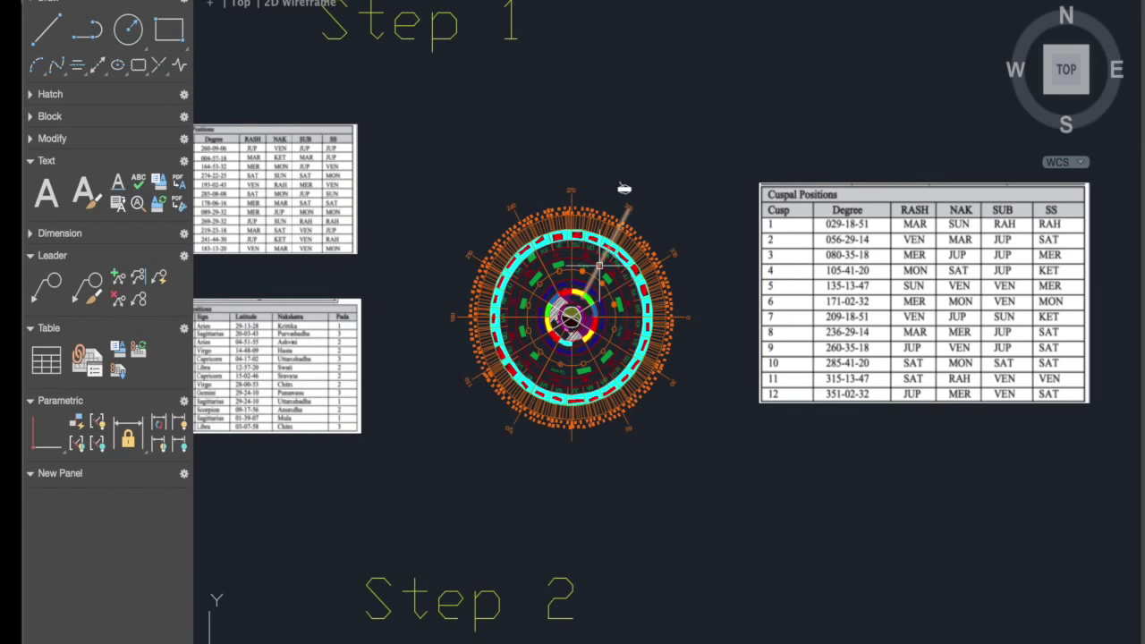
scroll(600, 266, up, 5)
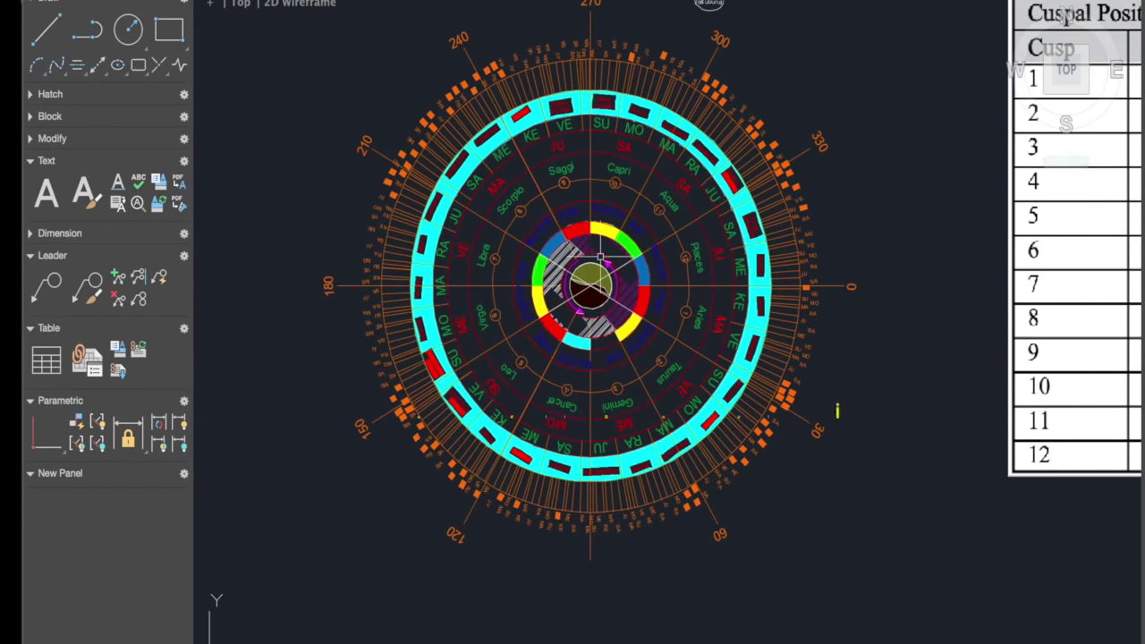
scroll(600, 256, up, 3)
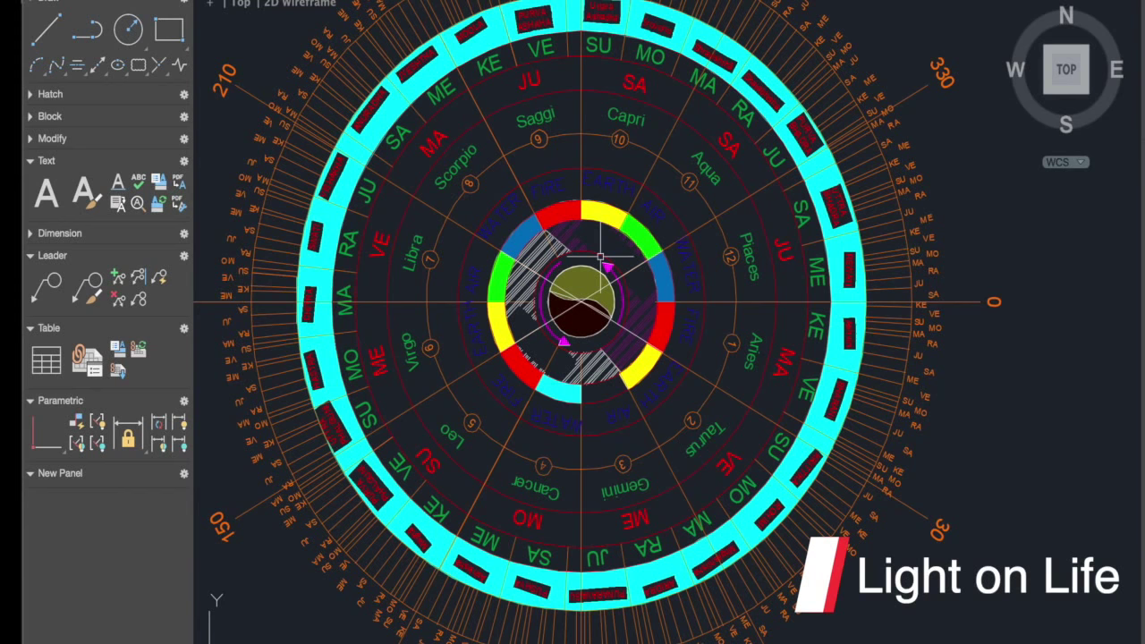
scroll(601, 257, down, 10)
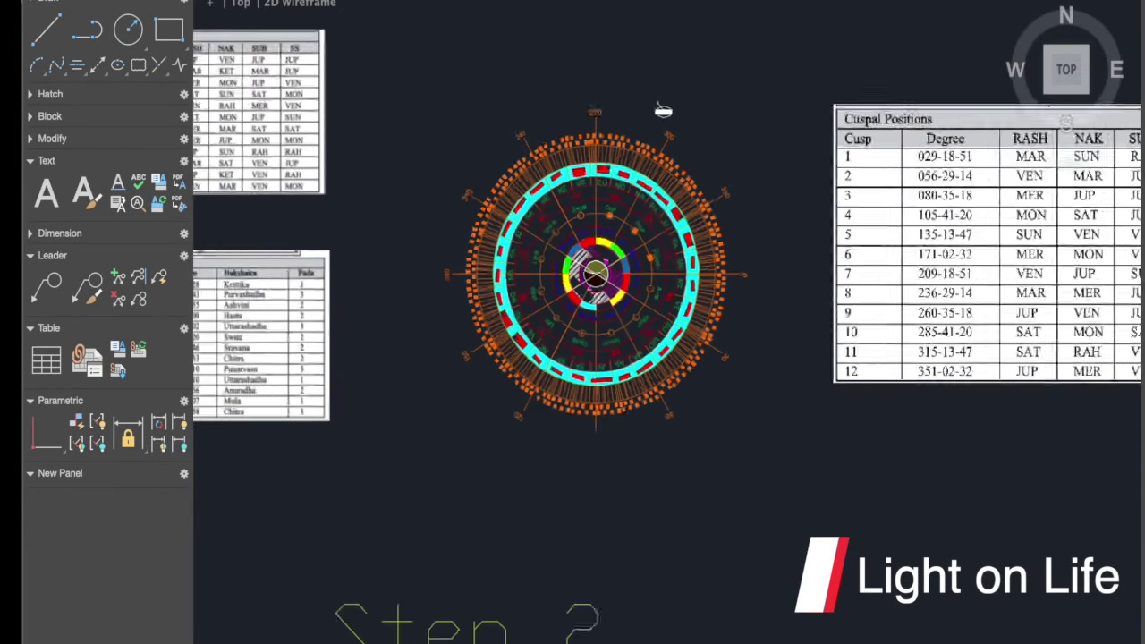
scroll(601, 256, down, 3)
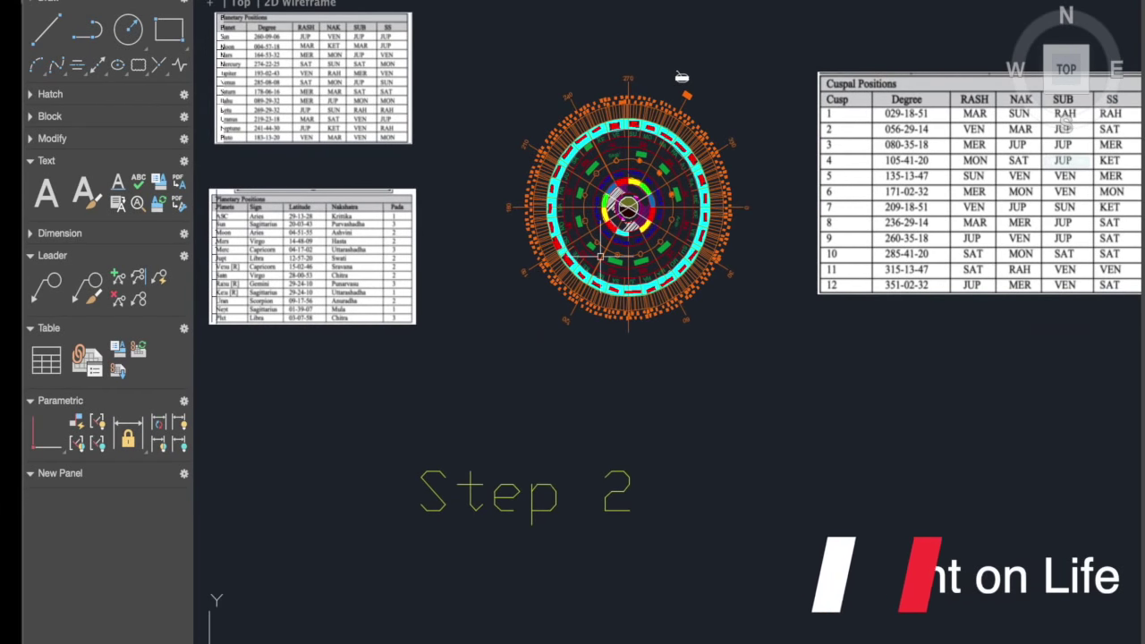
middle_drag(626, 406, 606, 0)
scroll(627, 407, up, 8)
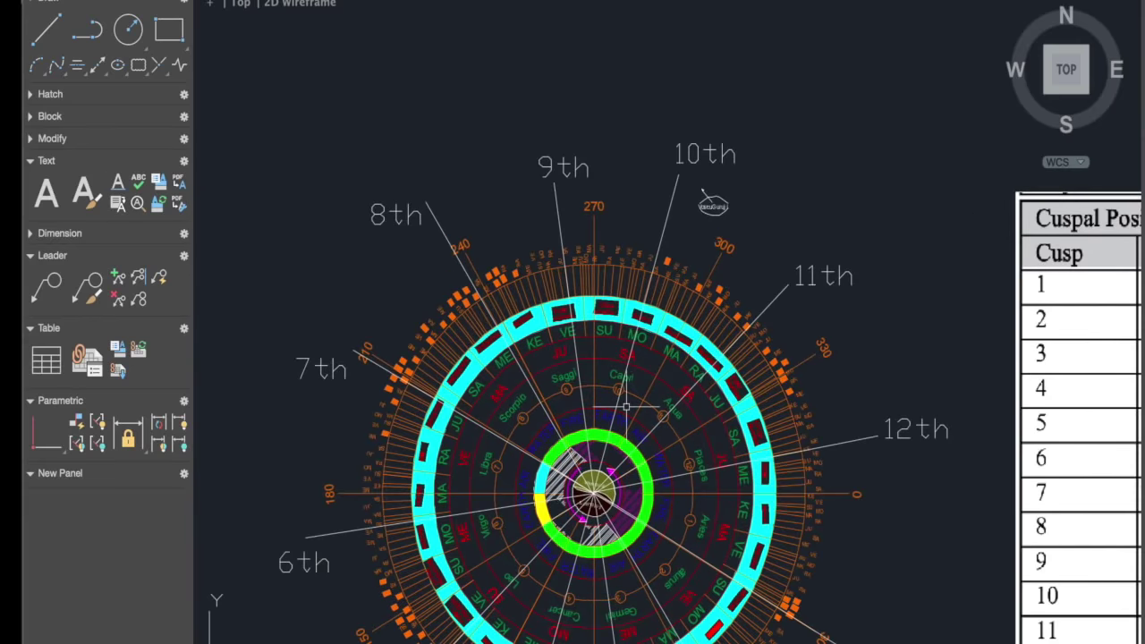
middle_drag(627, 407, 615, 356)
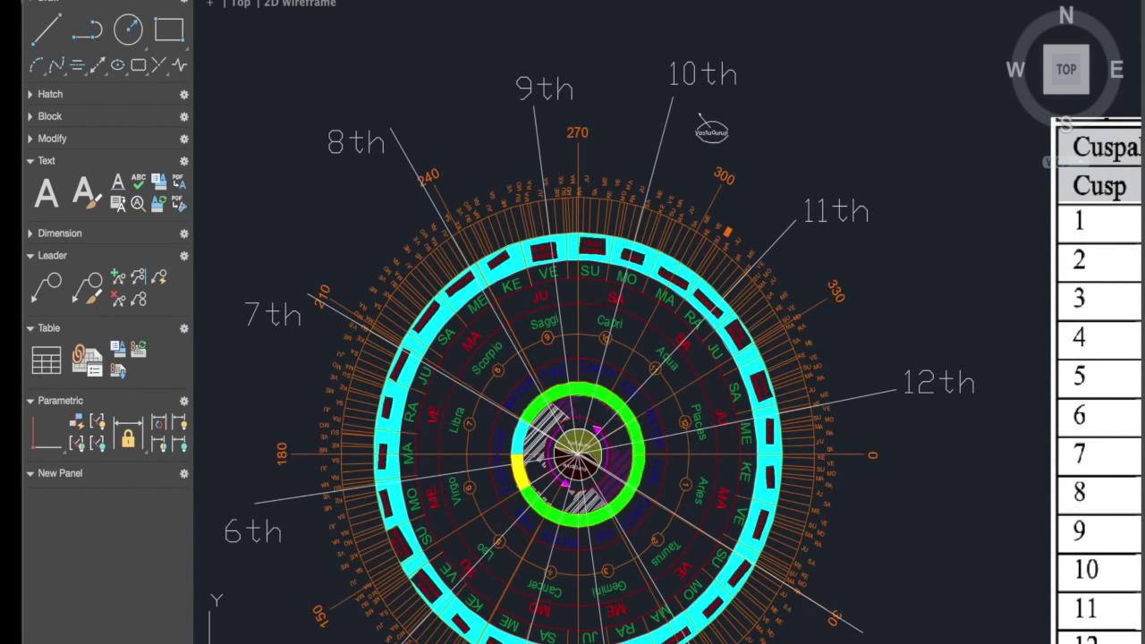
middle_drag(583, 319, 589, 400)
scroll(582, 314, down, 8)
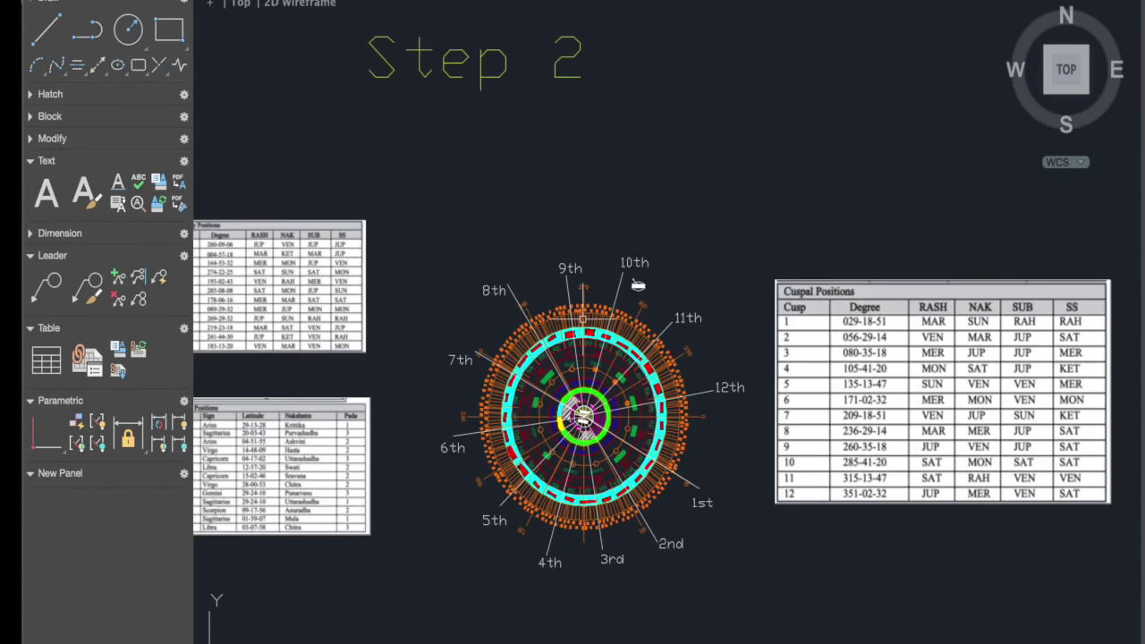
scroll(631, 309, down, 4)
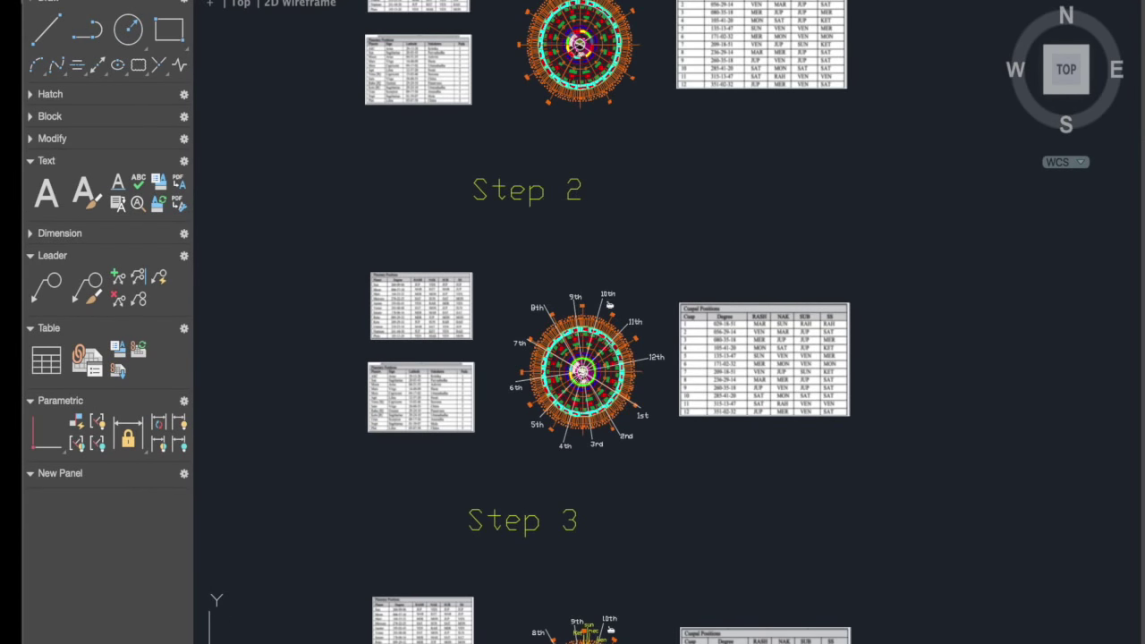
Draw the 1st cusp line (029-18-51) on the Step 1 wheel from its centre through Krittika's RA division, ending beside the 30 degree mark
middle_drag(600, 296, 572, 408)
middle_drag(572, 82, 575, 116)
scroll(577, 224, up, 5)
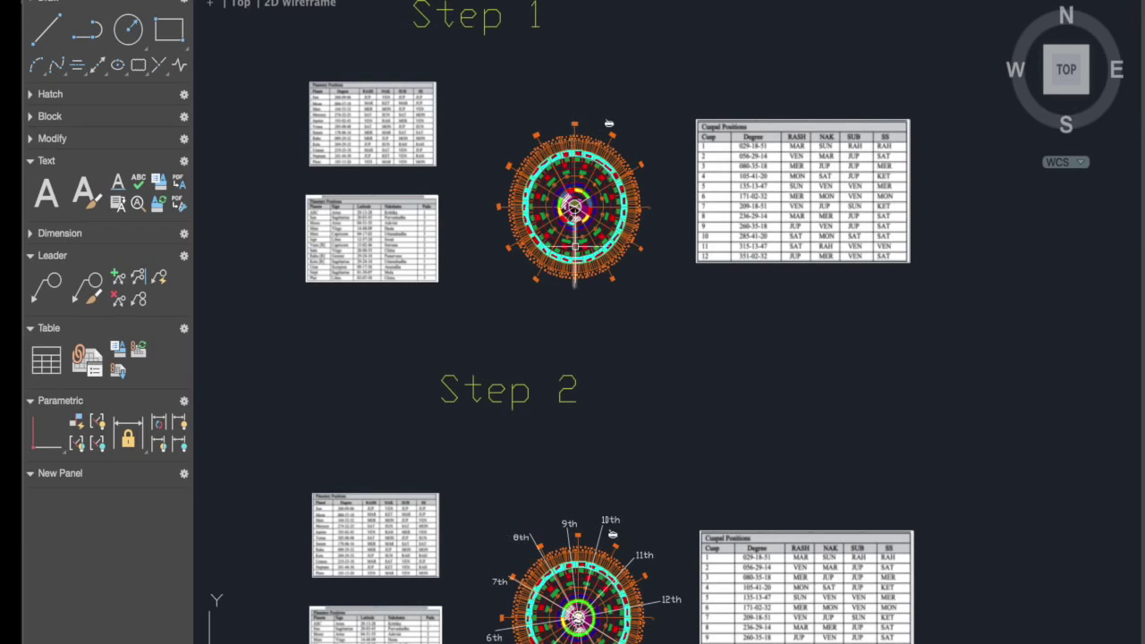
mouse_move(900, 252)
middle_down()
mouse_move(782, 301)
mouse_move(629, 394)
mouse_move(528, 411)
middle_up()
middle_drag(997, 83, 922, 99)
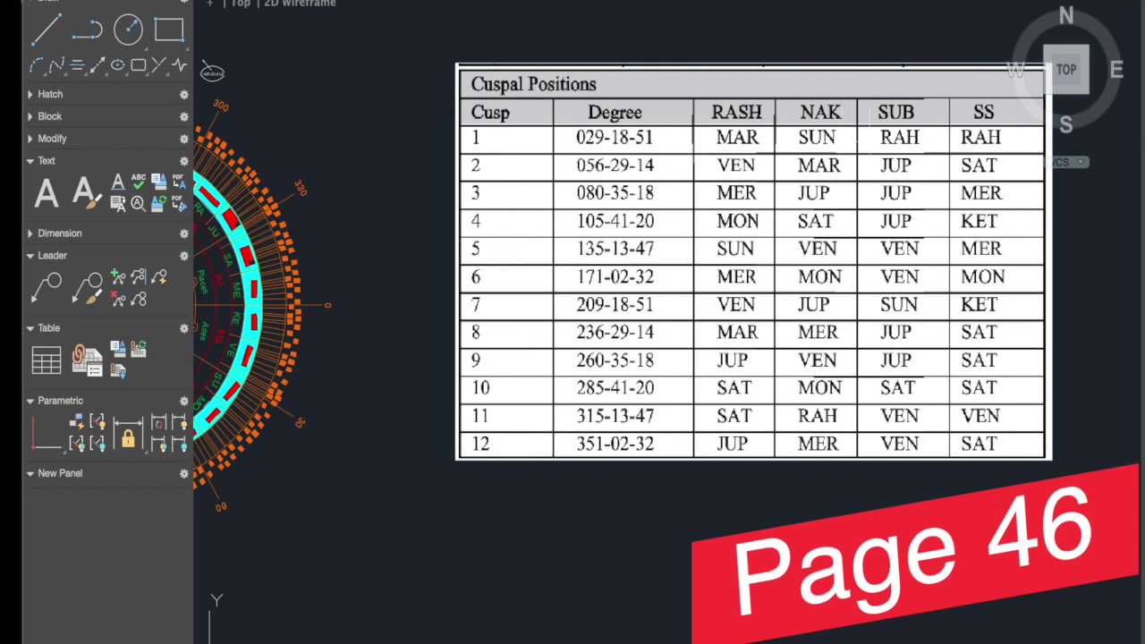
scroll(444, 356, left, 5)
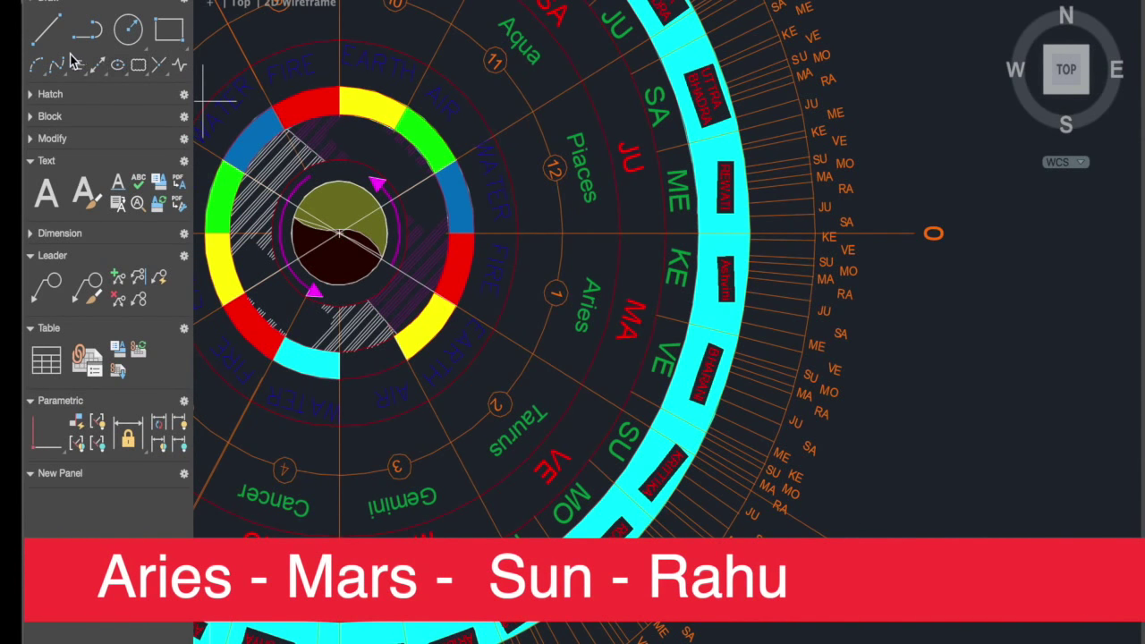
click(340, 235)
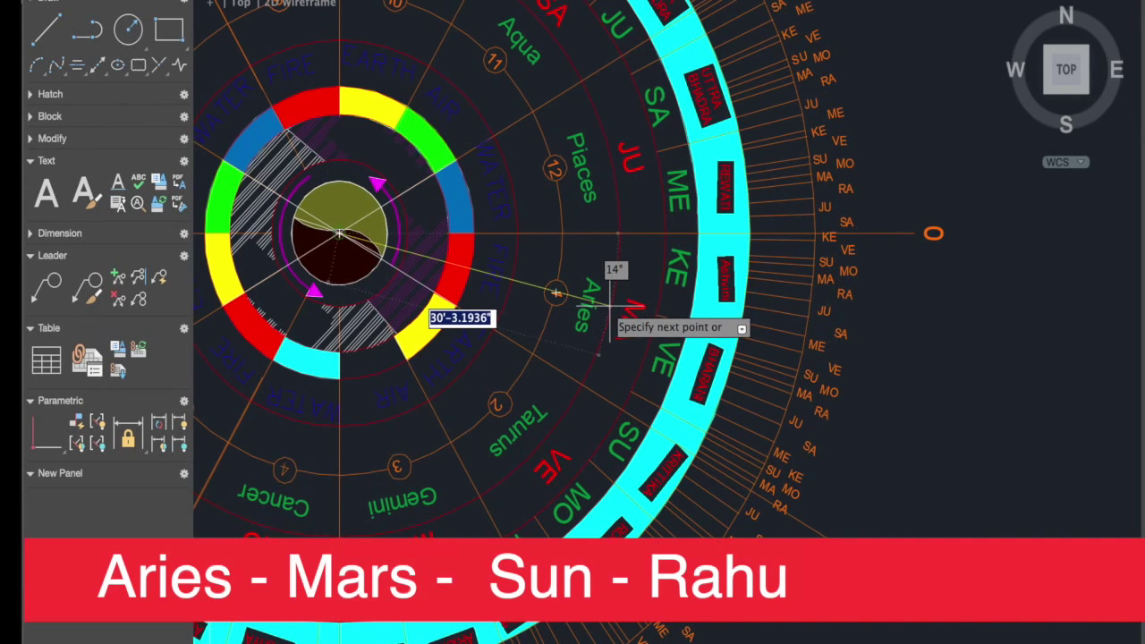
scroll(655, 327, down, 6)
scroll(654, 326, right, 5)
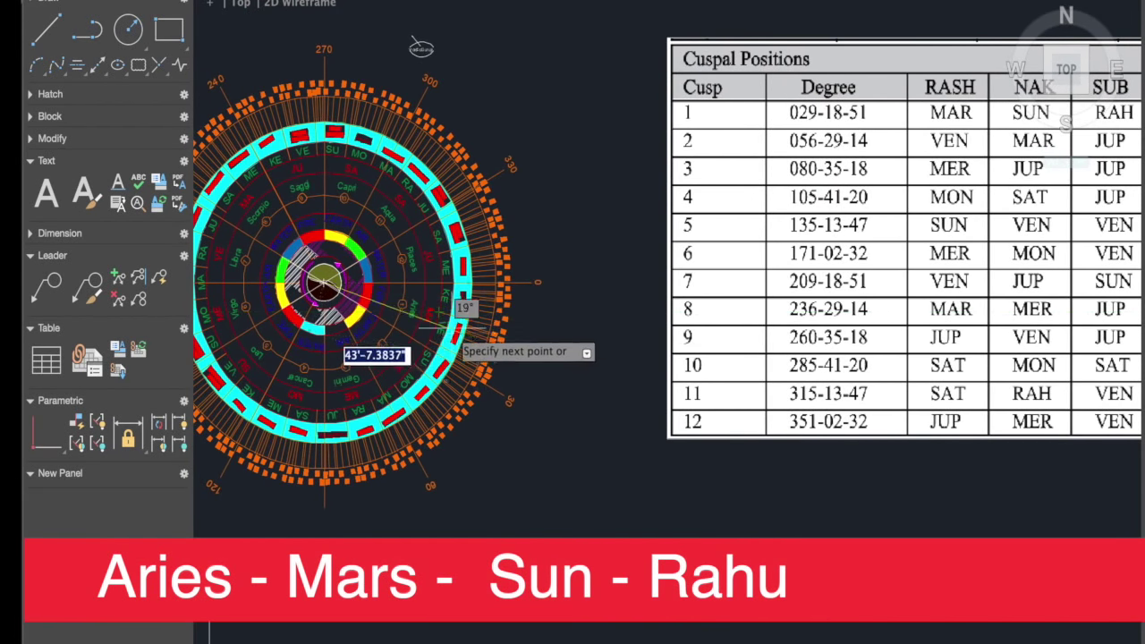
scroll(435, 321, up, 2)
scroll(434, 330, up, 3)
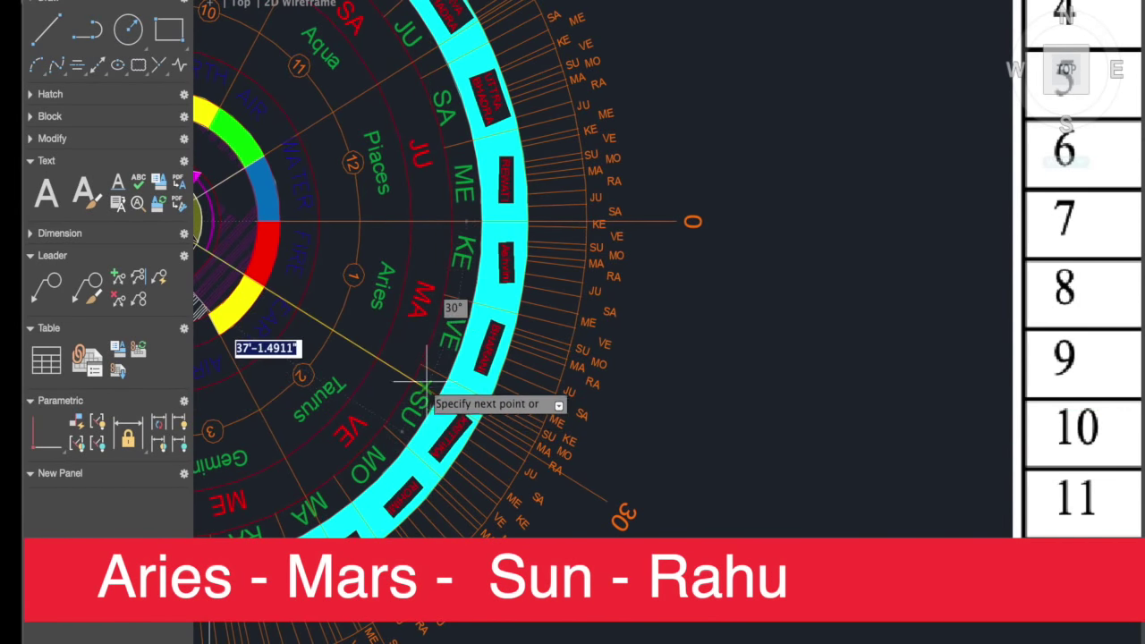
scroll(433, 383, up, 3)
scroll(435, 383, up, 1)
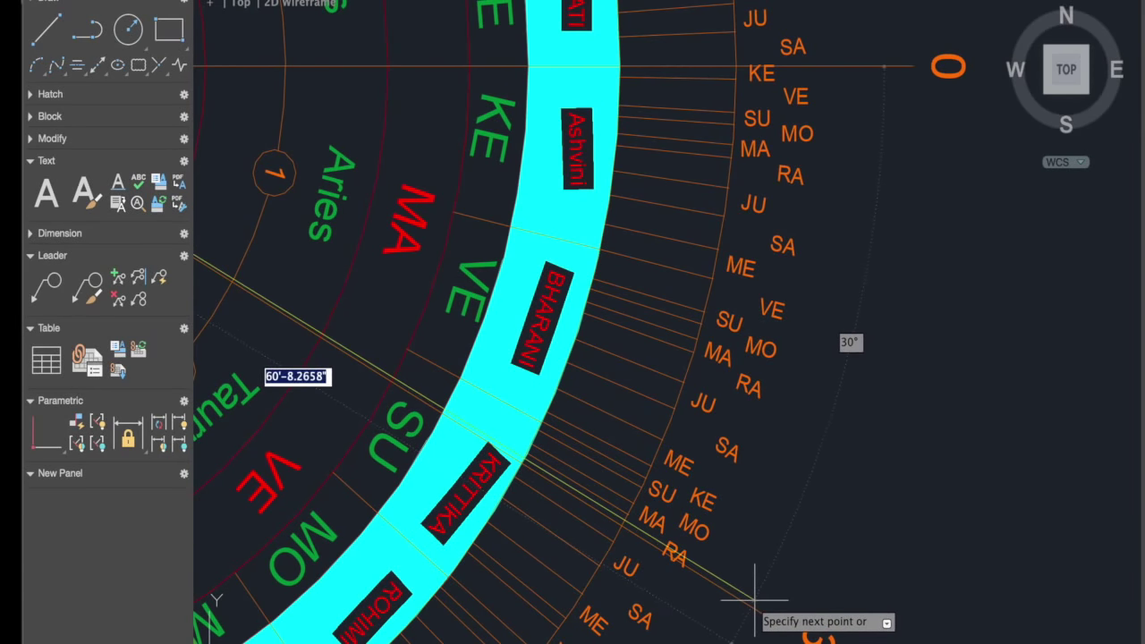
click(775, 618)
scroll(802, 559, up, 1)
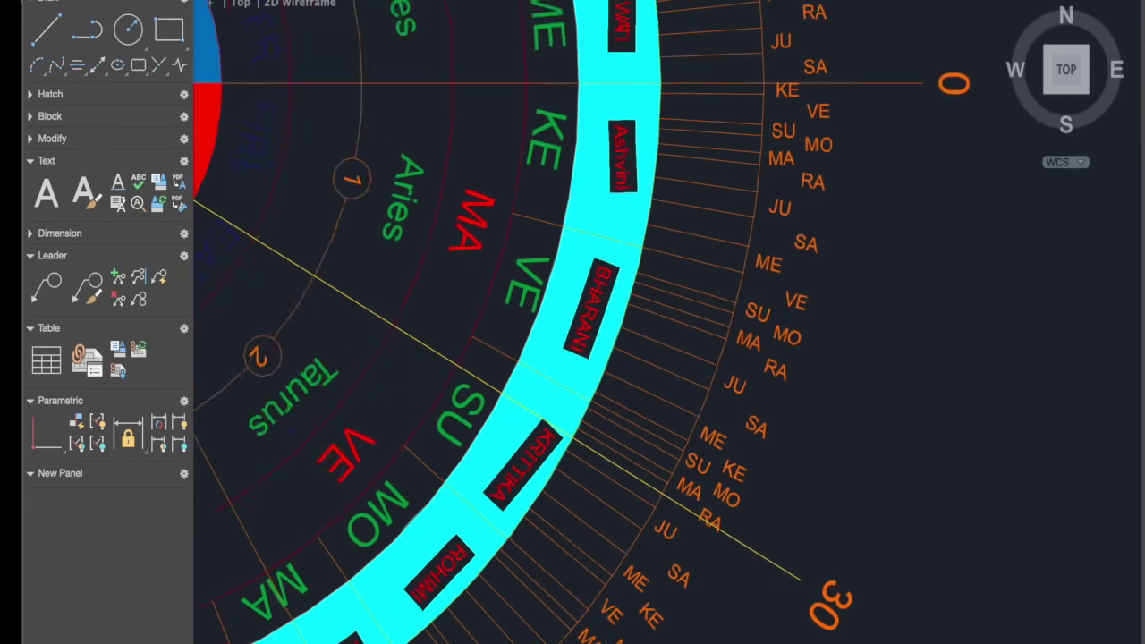
scroll(799, 550, down, 5)
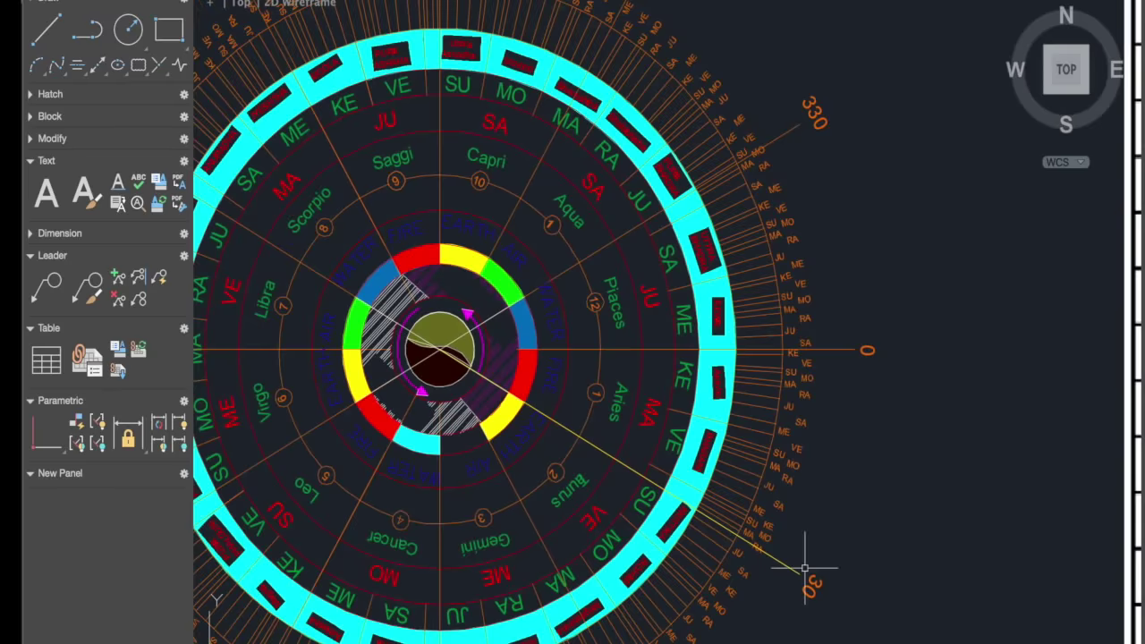
Copy the "1st" label from the Step 2 wheel and place it beside the end of the 1st cusp line on the Step 1 wheel
scroll(803, 568, down, 5)
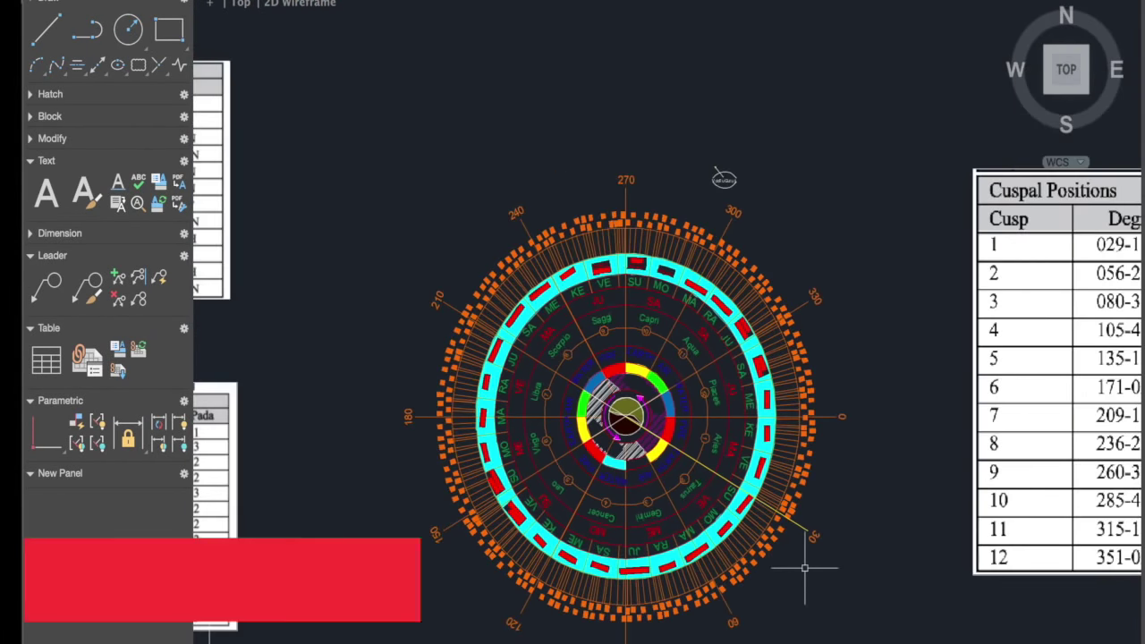
scroll(802, 567, down, 8)
scroll(802, 567, down, 10)
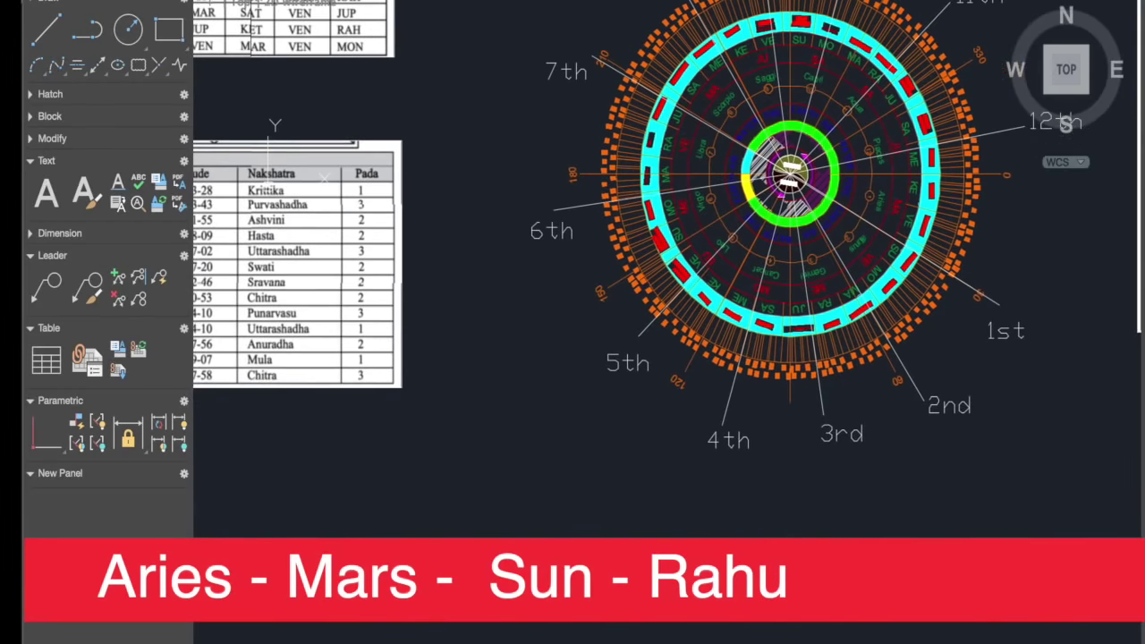
scroll(803, 567, up, 1)
click(989, 361)
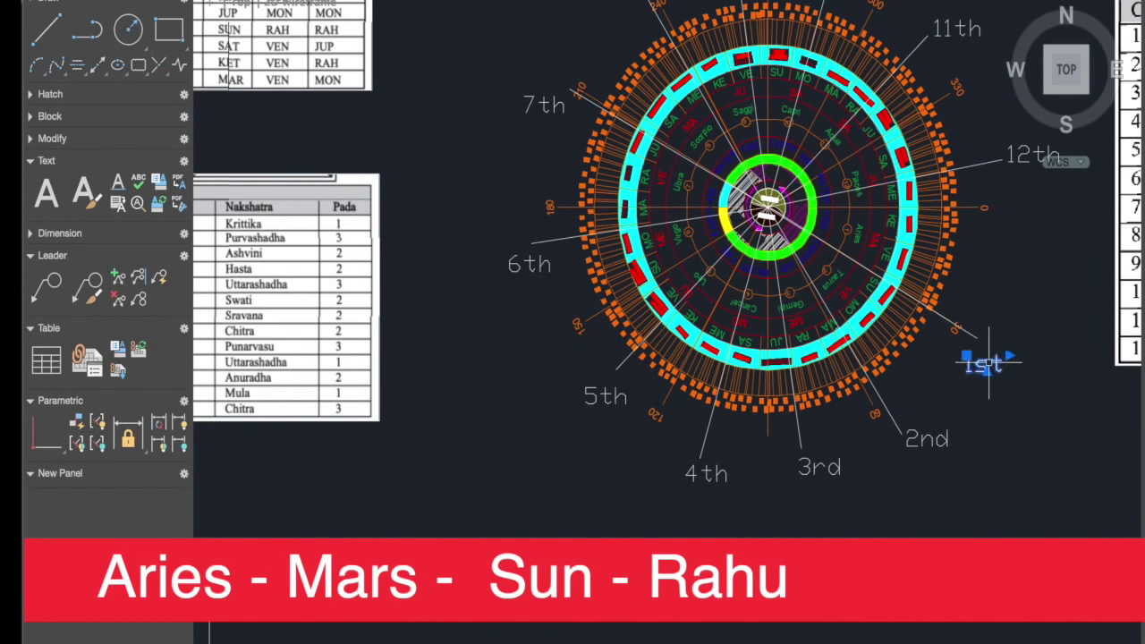
scroll(945, 442, down, 5)
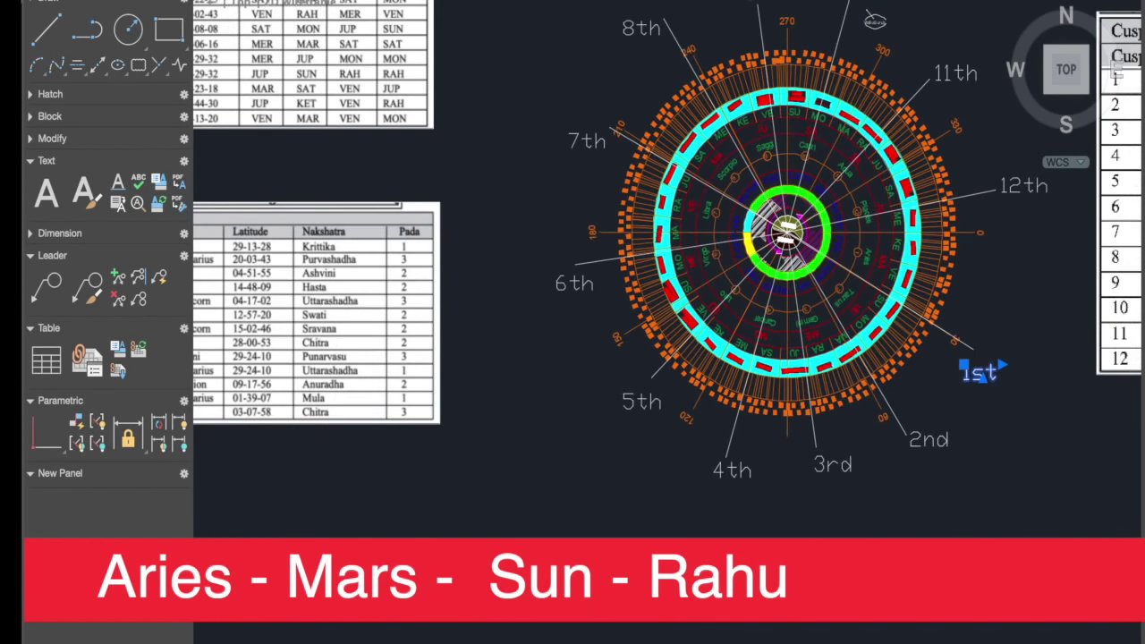
scroll(946, 442, up, 5)
mouse_move(945, 304)
middle_down()
mouse_move(952, 515)
mouse_move(937, 573)
middle_up()
scroll(956, 246, up, 4)
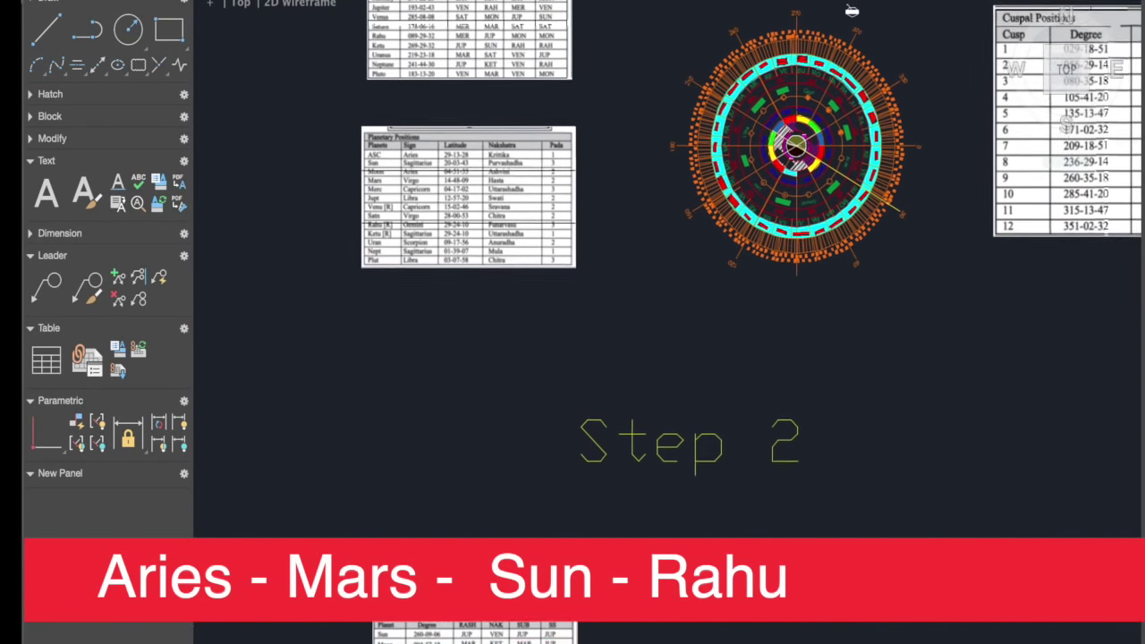
key(ctrl+v)
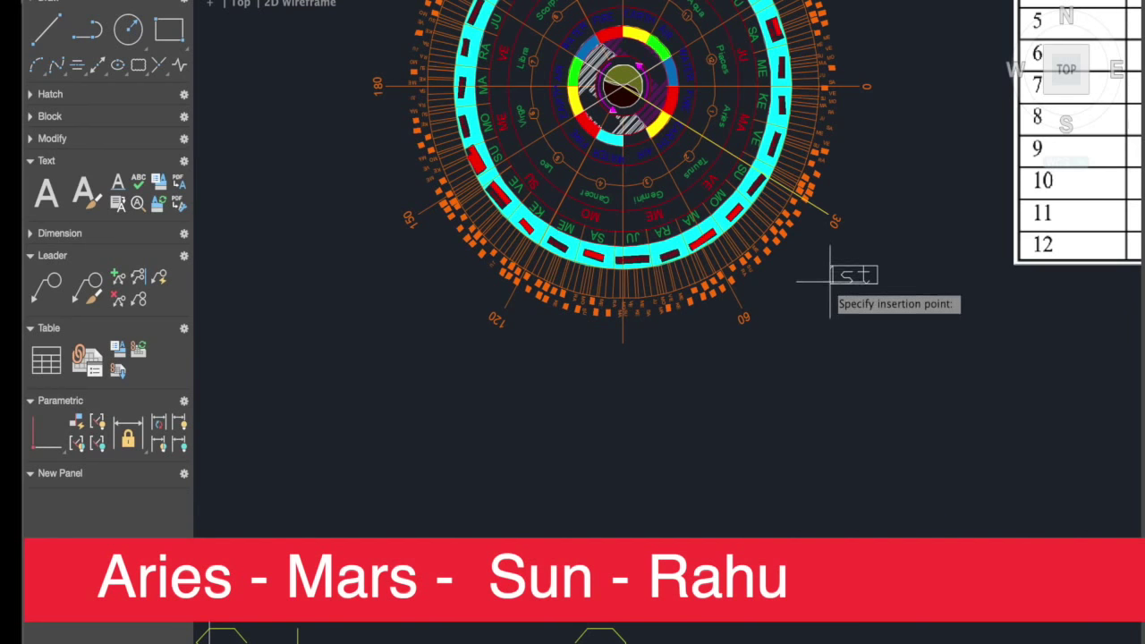
middle_drag(855, 288, 797, 407)
mouse_move(793, 334)
middle_down()
mouse_move(511, 423)
mouse_move(592, 425)
middle_up()
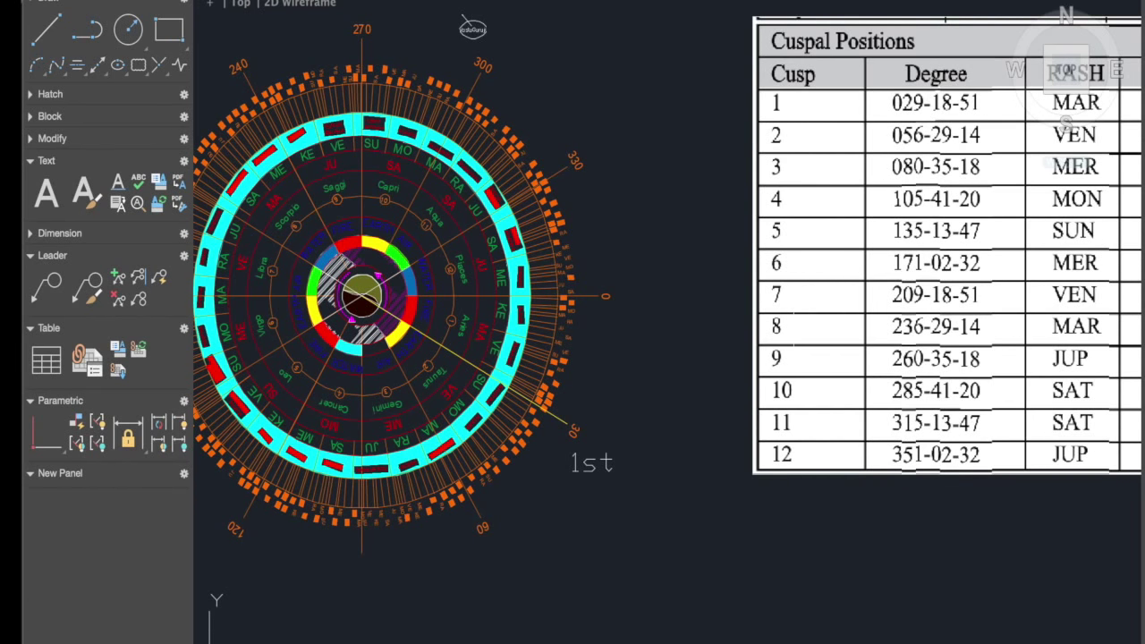
Draw the 2nd cusp line (056-29-14) on the Step 1 wheel from its centre through the start of Mrigashirsha, ending outside the outer ring
middle_drag(717, 267, 796, 286)
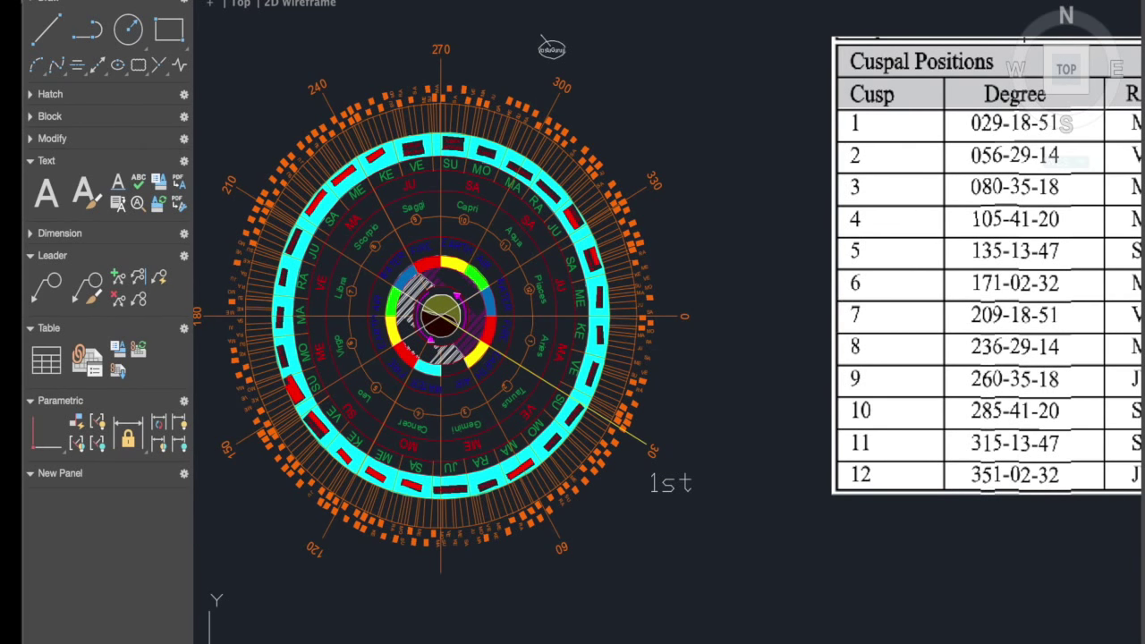
mouse_move(715, 358)
middle_down()
mouse_move(469, 344)
mouse_move(359, 314)
middle_up()
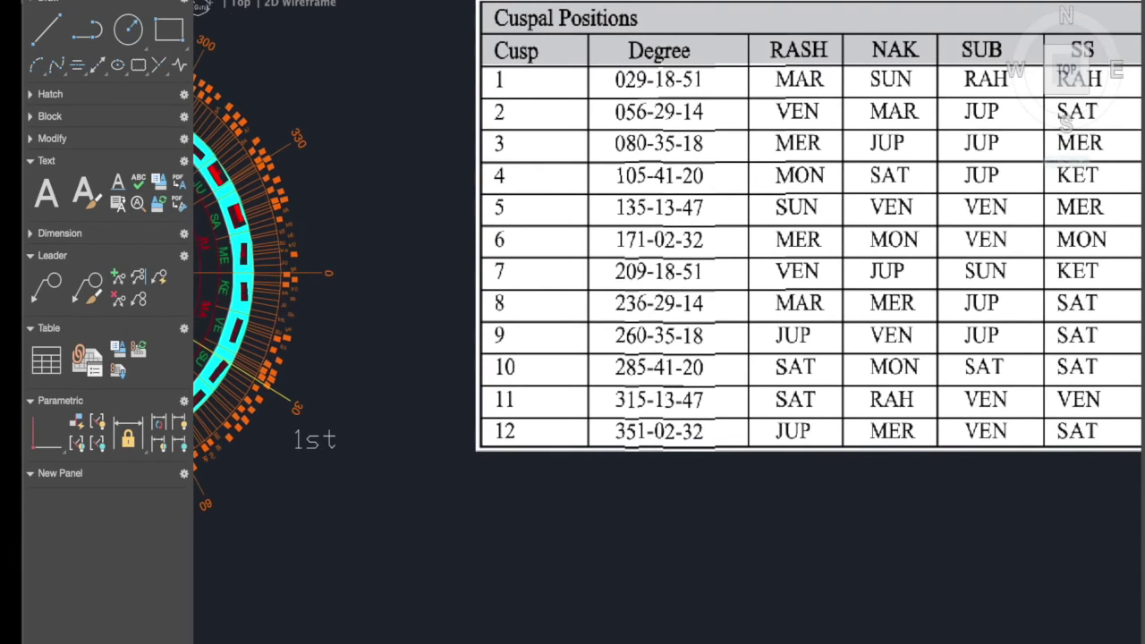
middle_drag(822, 129, 745, 151)
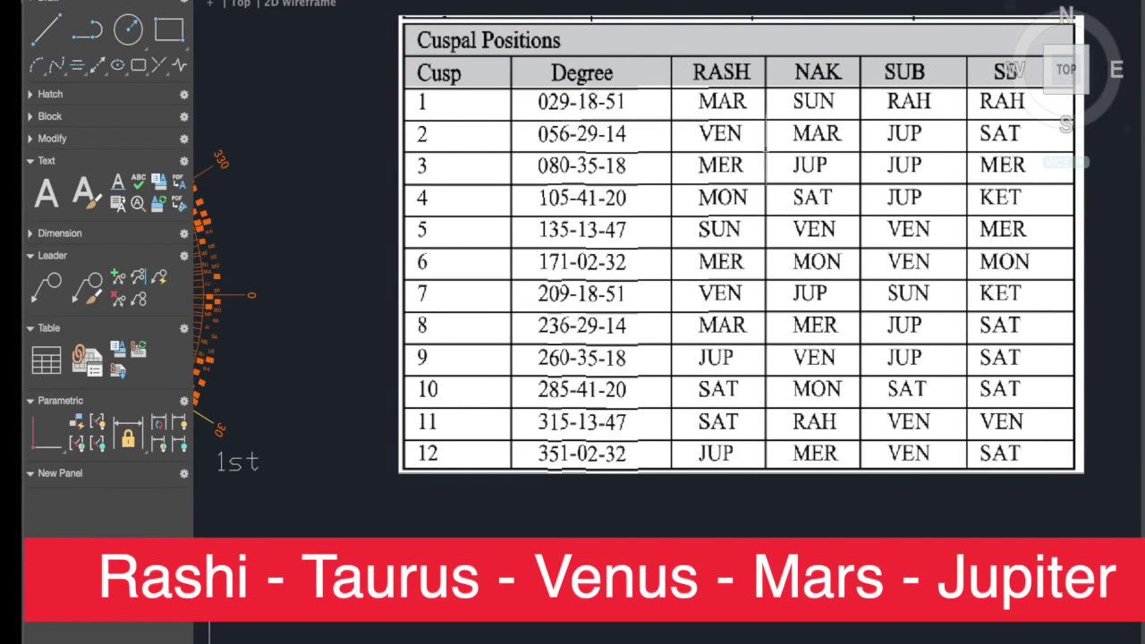
mouse_move(330, 403)
middle_down()
mouse_move(539, 392)
mouse_move(512, 390)
middle_up()
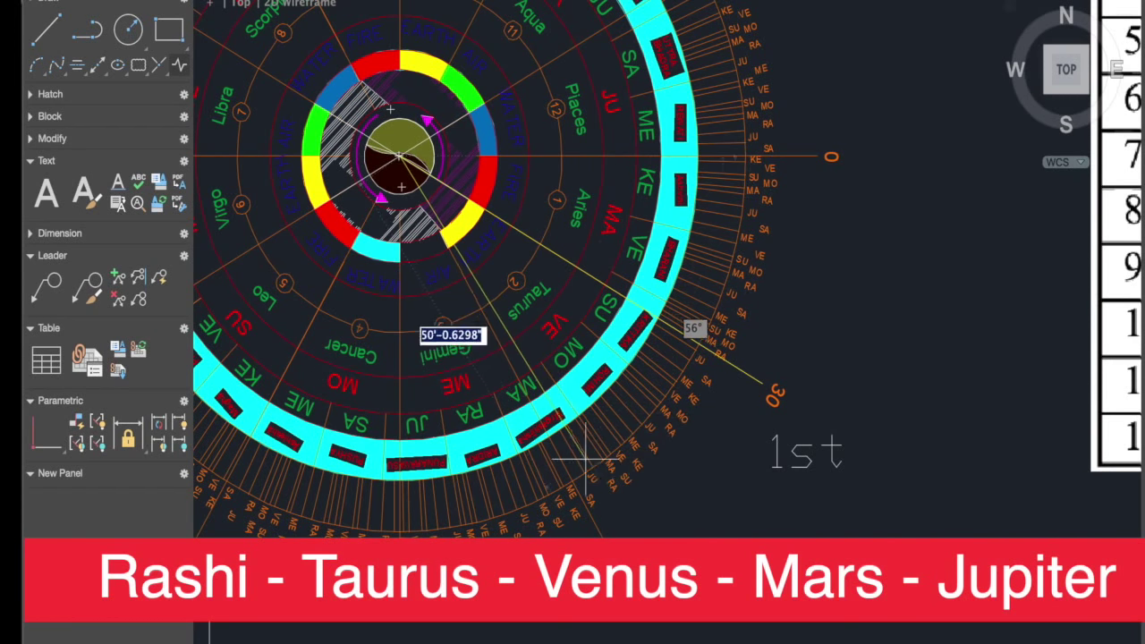
scroll(616, 519, up, 3)
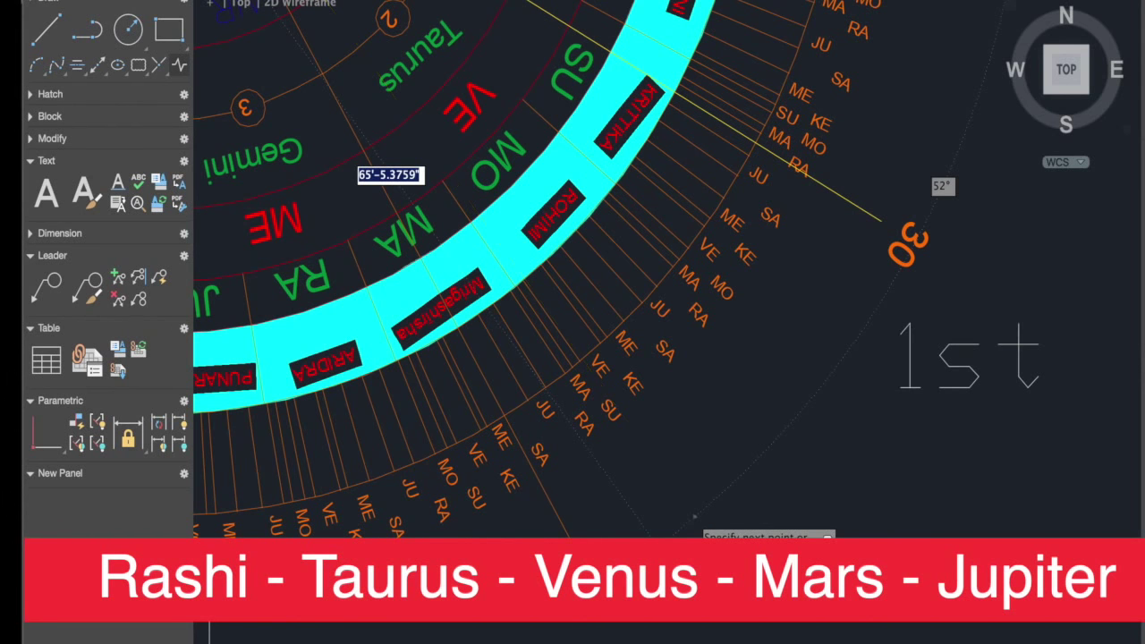
click(694, 516)
key(Escape)
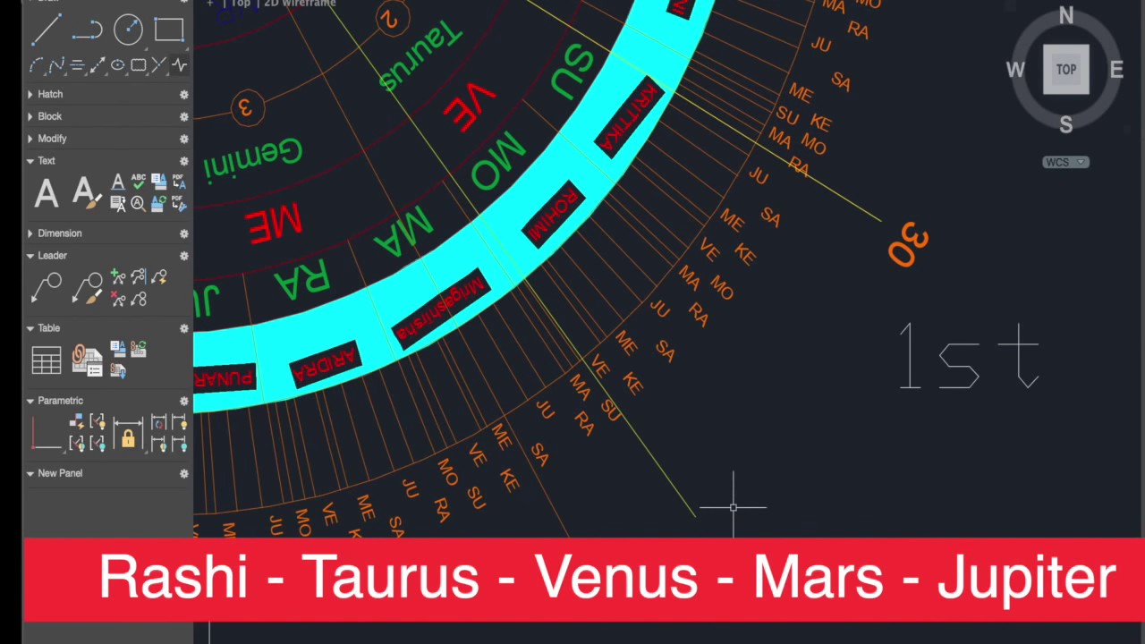
Copy the "1st" label to the outer end of the 2nd cusp line and change the copy's text to "2st"
scroll(733, 501, down, 2)
click(855, 391)
click(857, 395)
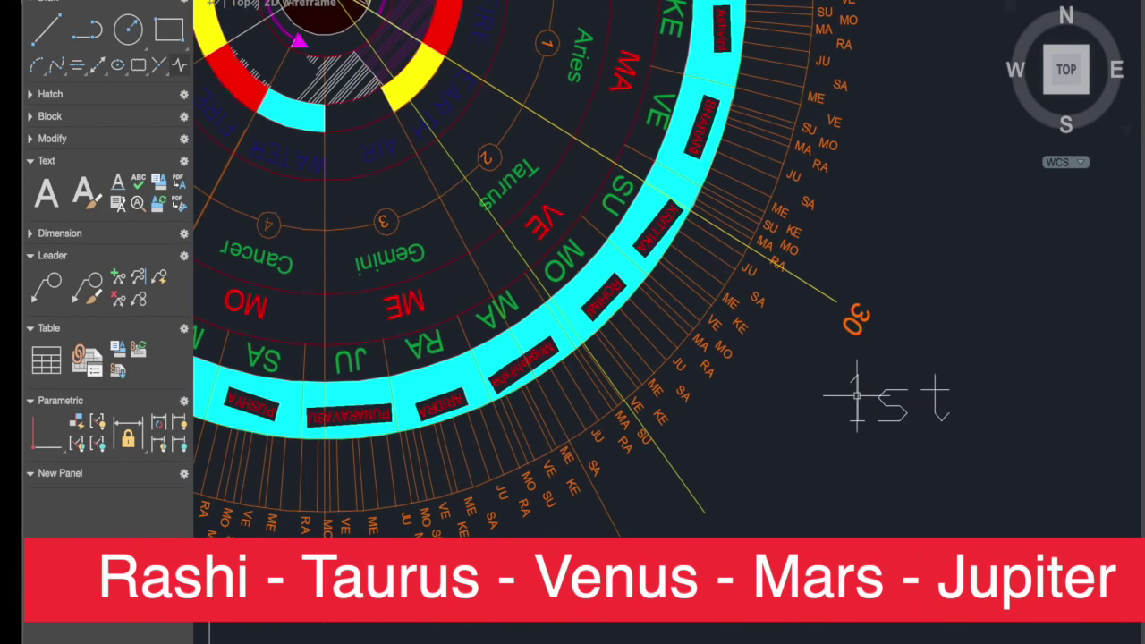
key(ctrl+c)
key(ctrl+v)
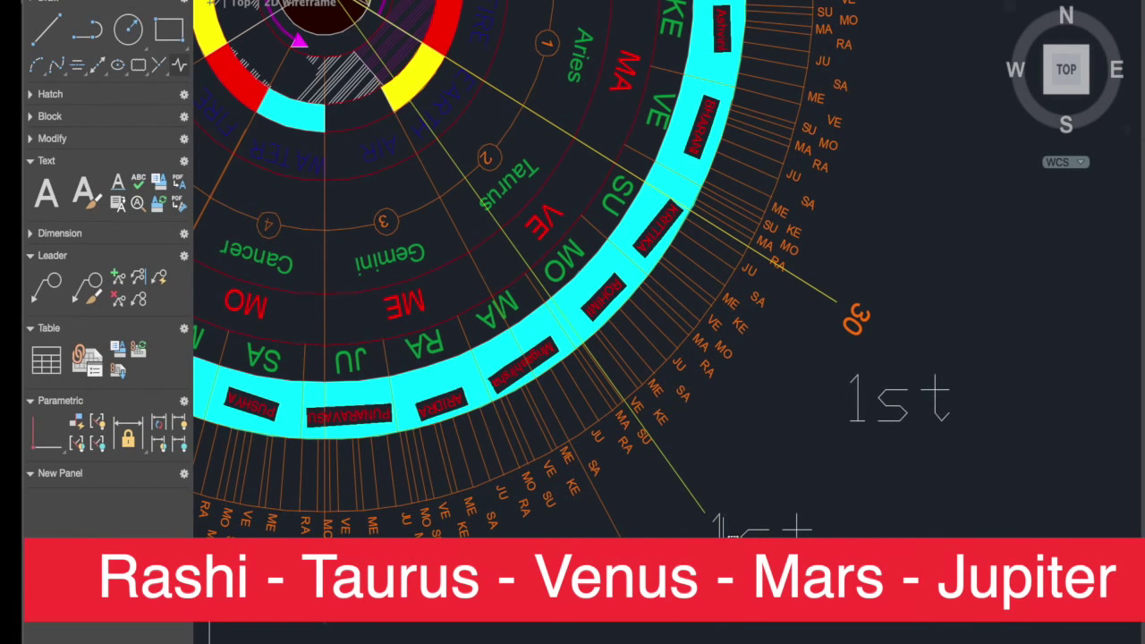
double_click(762, 535)
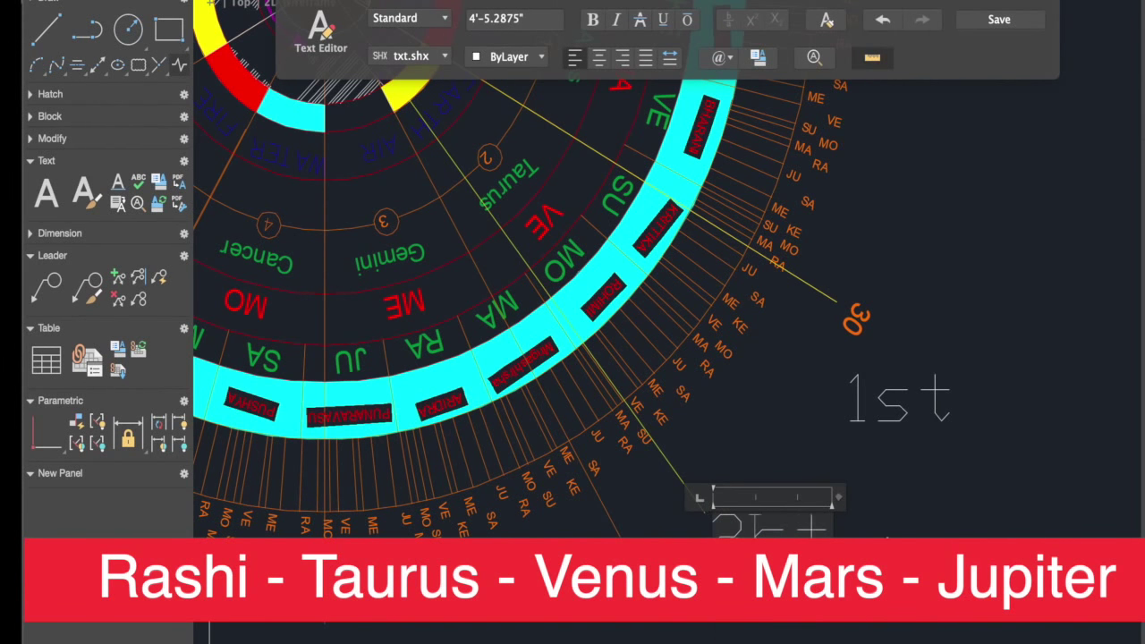
click(889, 534)
Examine the Step 2 wheel to see how all twelve labelled cusp lines cross the signs and nakshatras
scroll(887, 535, down, 3)
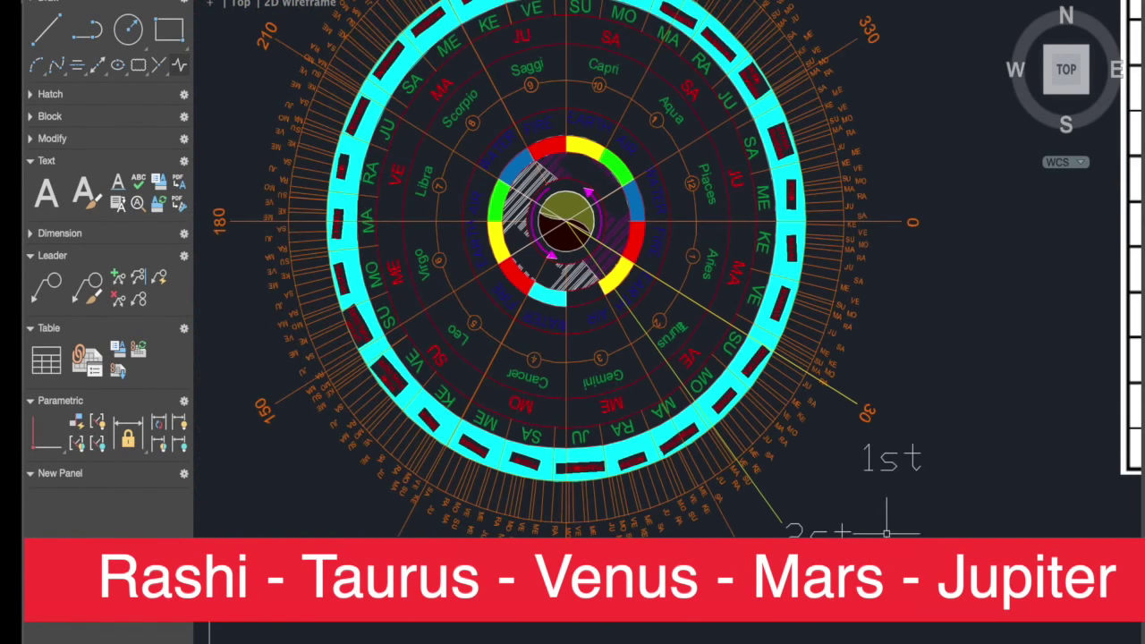
scroll(887, 535, down, 3)
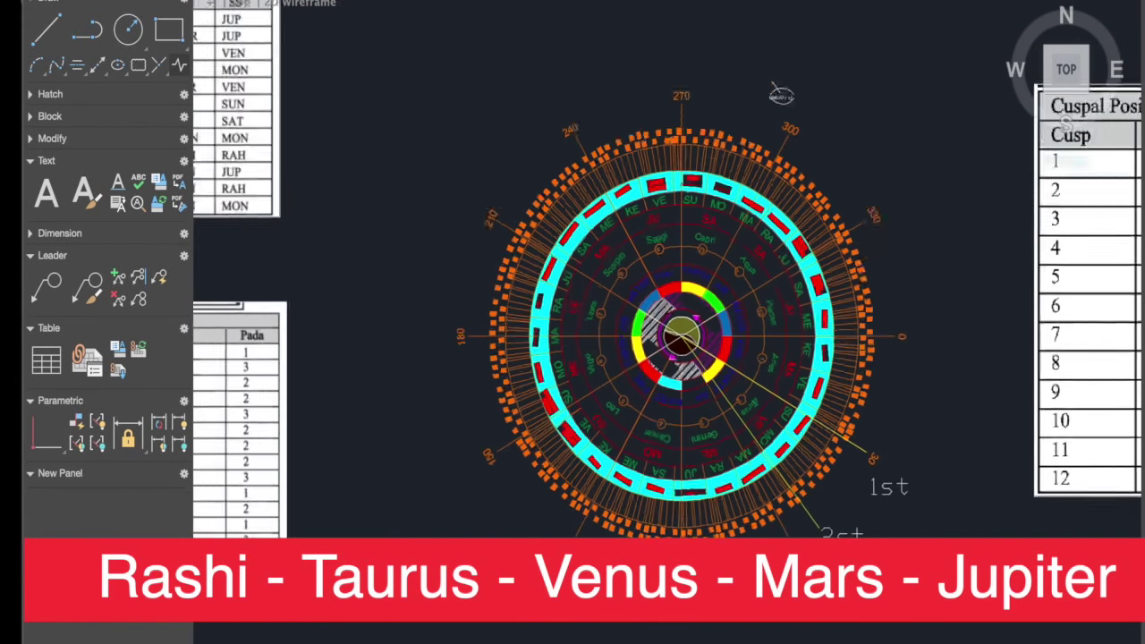
scroll(887, 534, down, 10)
scroll(887, 534, down, 9)
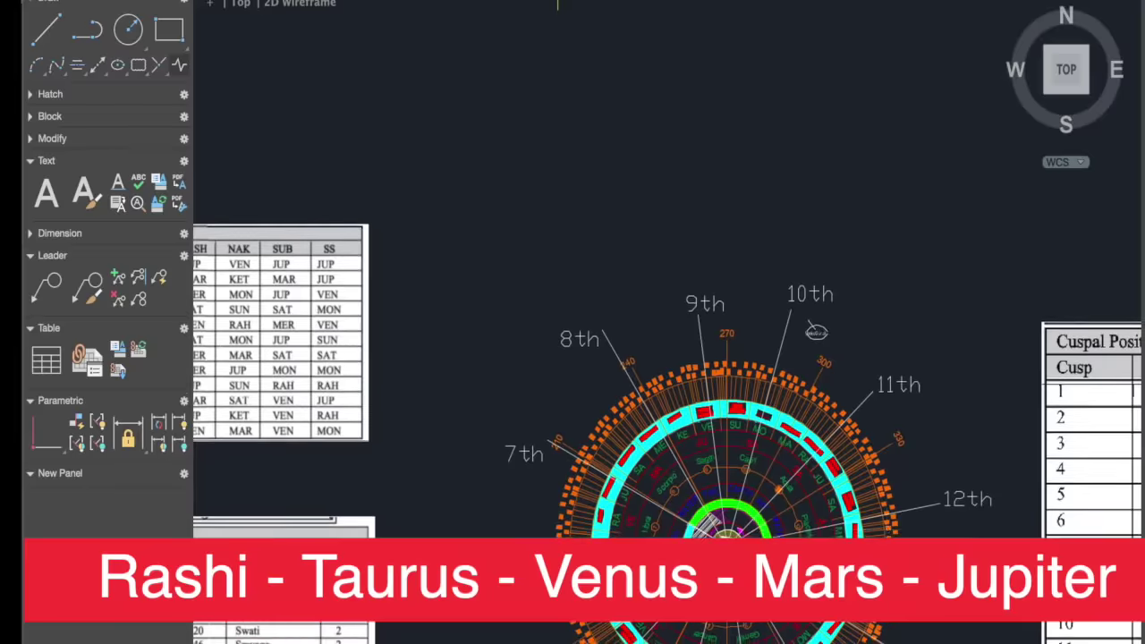
scroll(887, 535, up, 3)
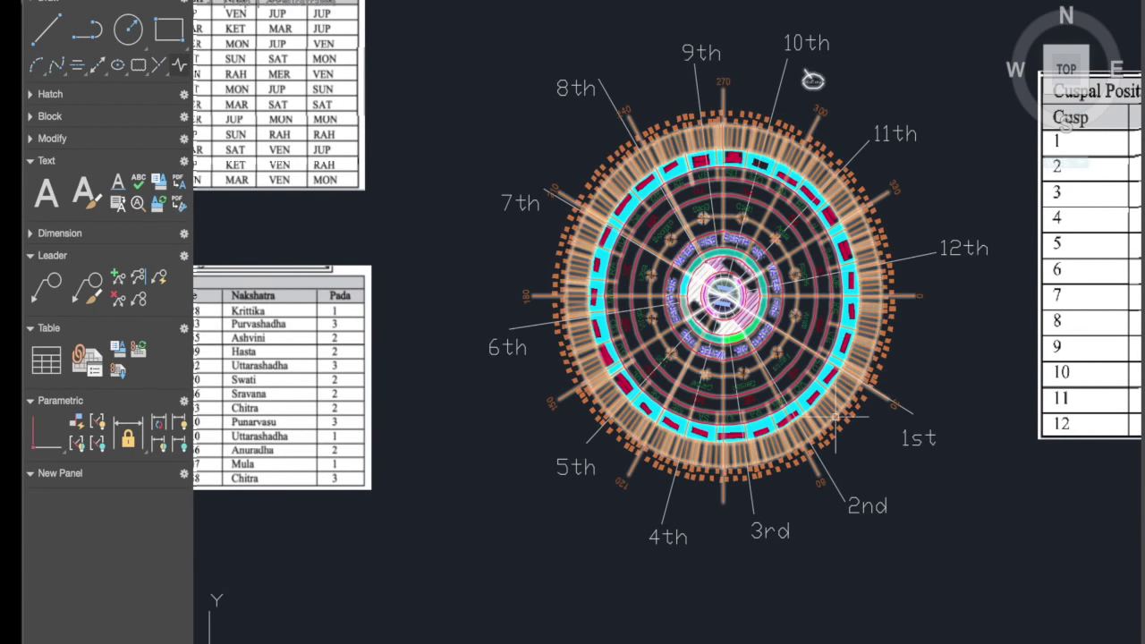
scroll(654, 271, up, 5)
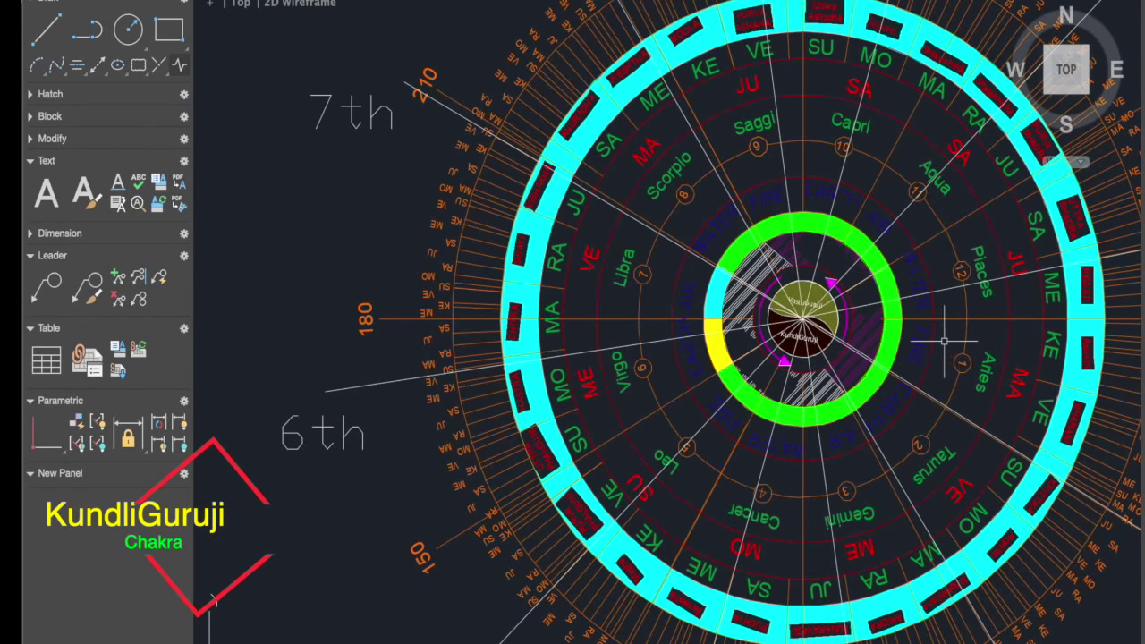
scroll(944, 341, down, 3)
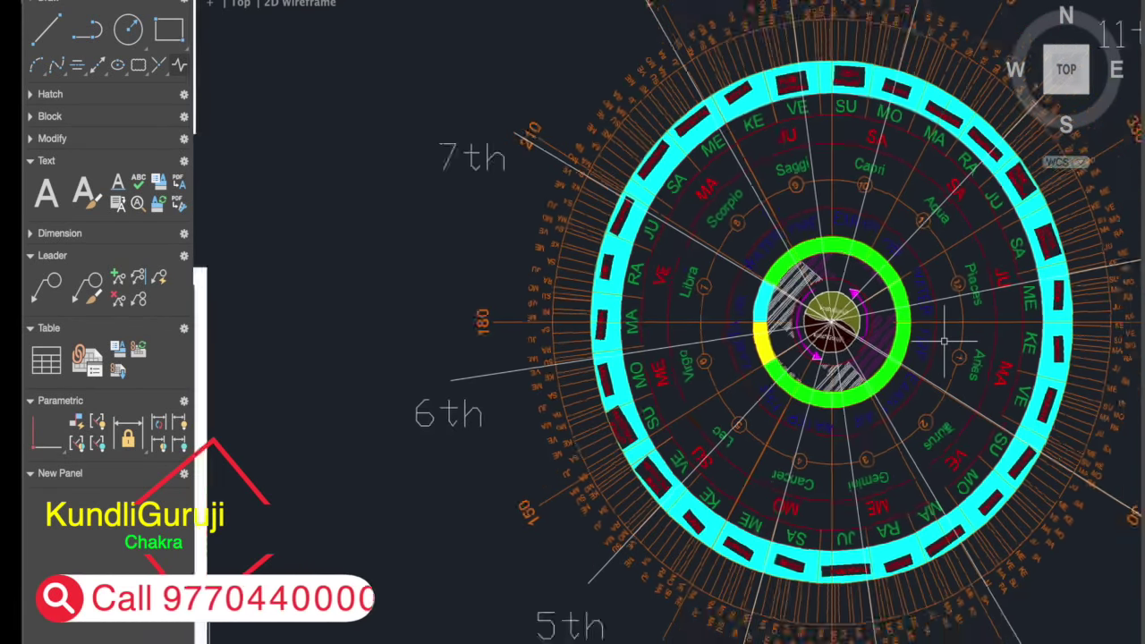
scroll(944, 341, up, 2)
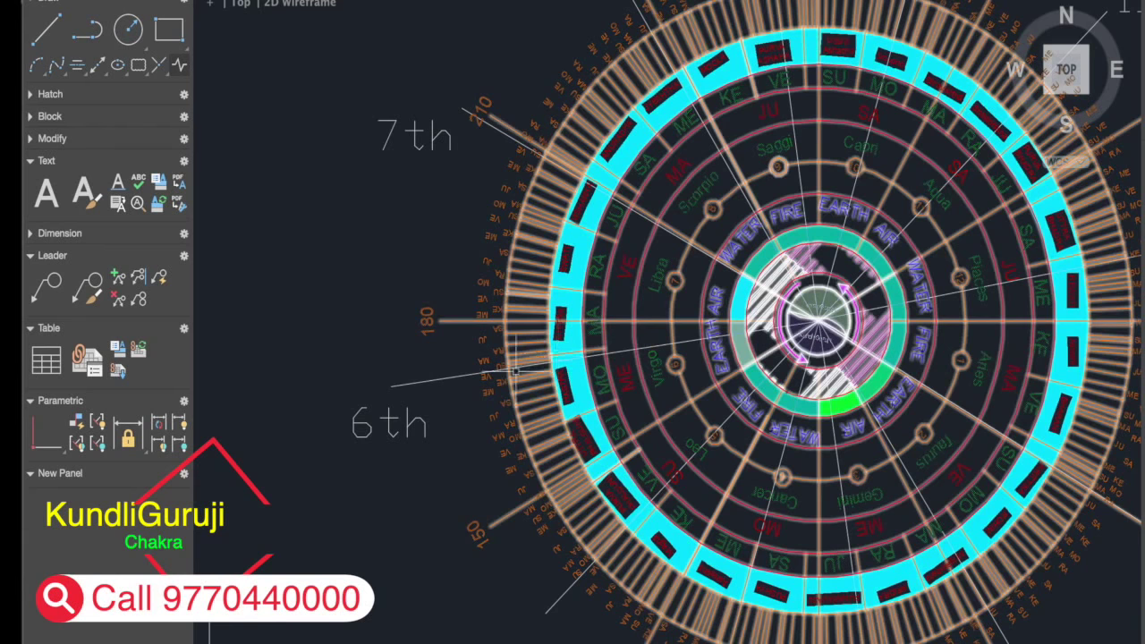
scroll(760, 333, down, 4)
scroll(775, 444, down, 3)
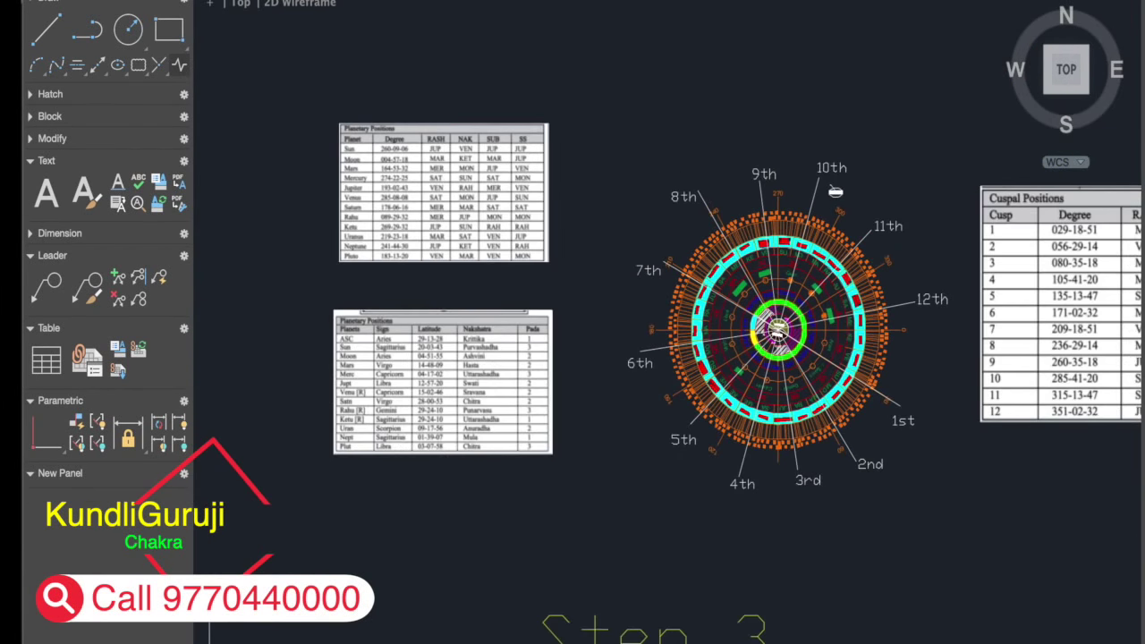
Compare the Step 2 wheel with the Step 3 wheel, which also carries the labelled planet lines
middle_drag(775, 444, 775, 267)
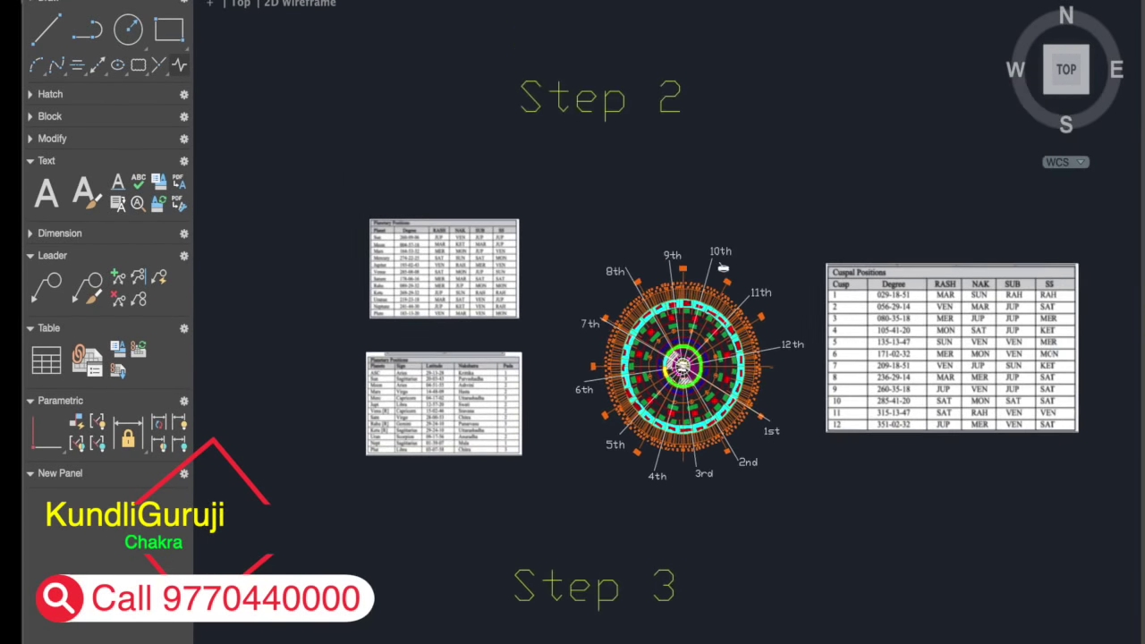
mouse_move(671, 108)
middle_down()
mouse_move(664, 424)
mouse_move(676, 615)
mouse_move(665, 534)
middle_up()
scroll(889, 458, down, 8)
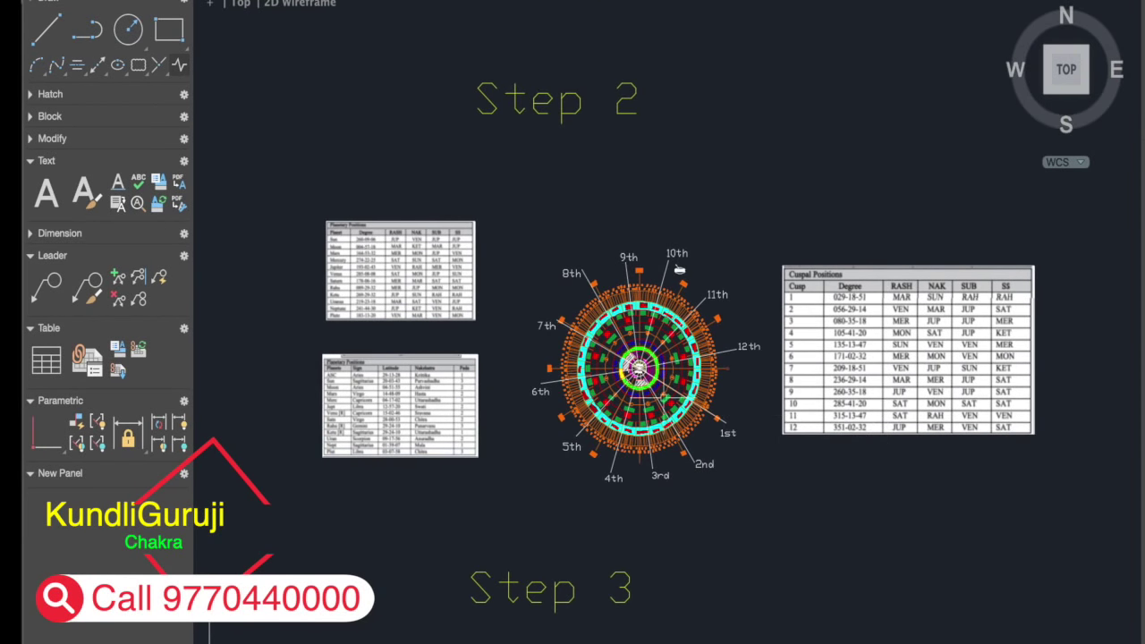
scroll(598, 374, down, 8)
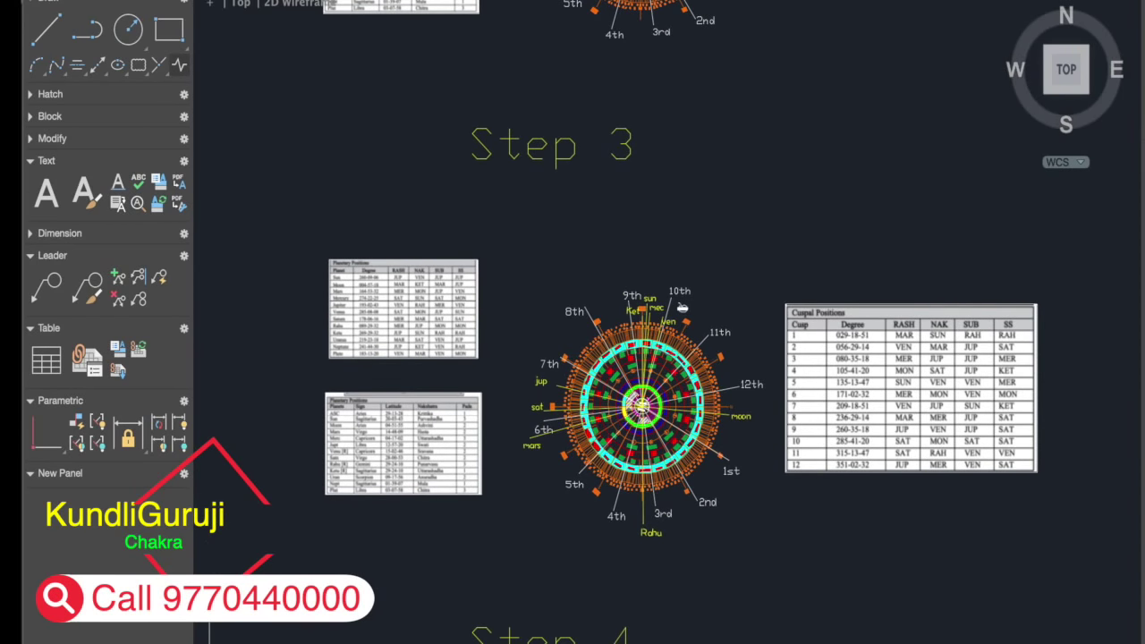
scroll(607, 419, up, 5)
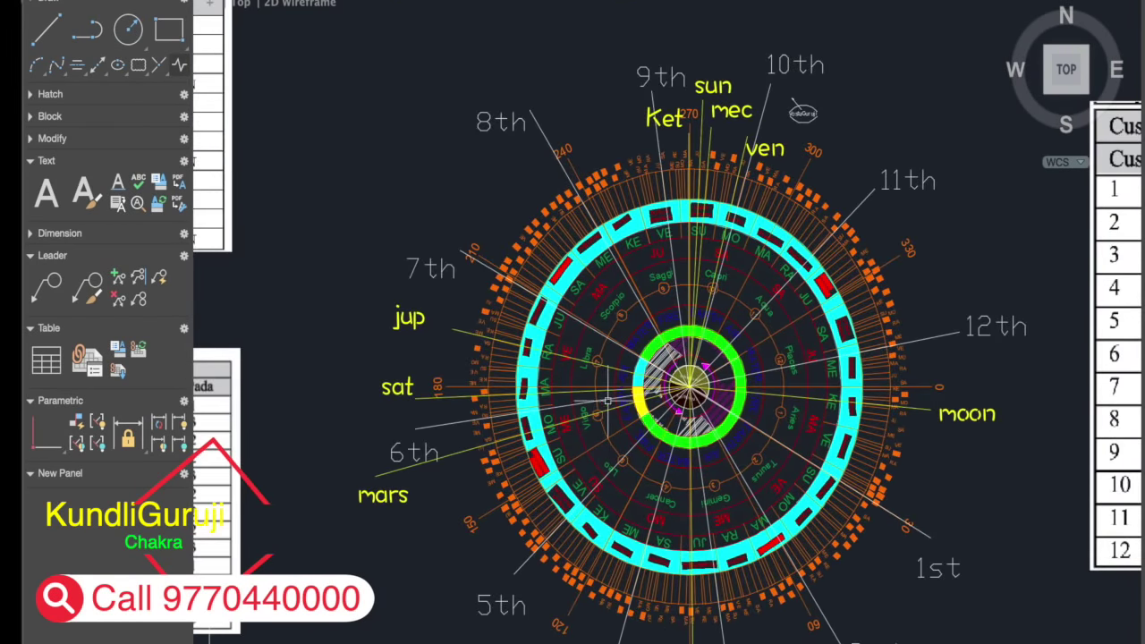
scroll(604, 399, down, 4)
scroll(706, 254, down, 2)
mouse_move(706, 254)
middle_down()
mouse_move(677, 340)
mouse_move(687, 535)
middle_up()
middle_drag(687, 48, 716, 232)
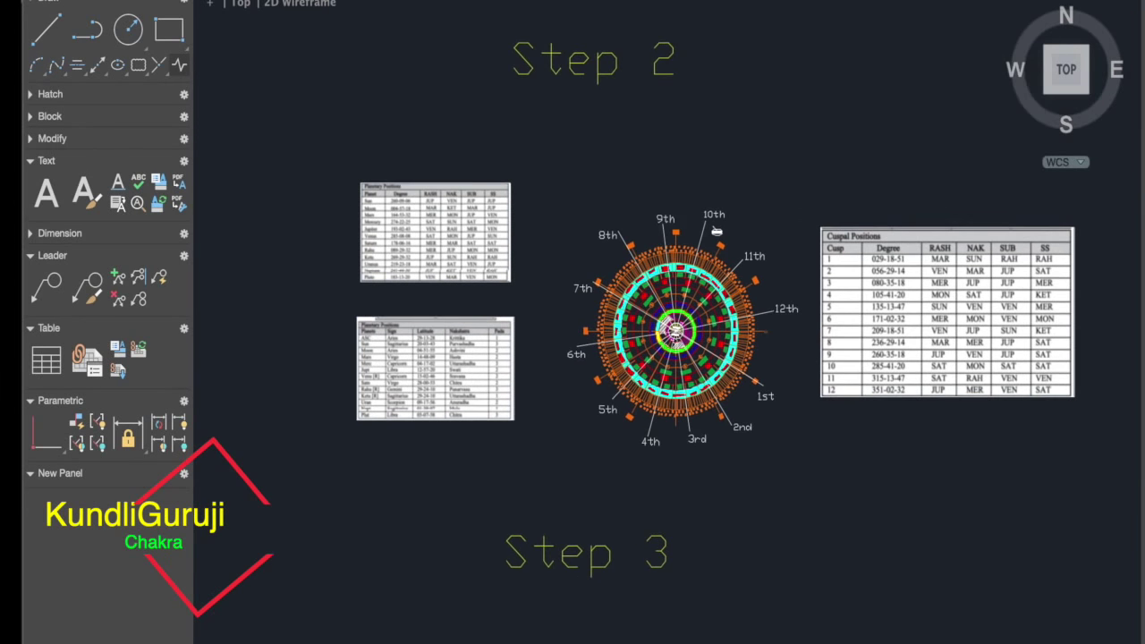
Try to draw the Sun's line (260-09-06) from the centre of the Step 2 wheel through the Purva Ashadha nakshatra
scroll(400, 196, up, 4)
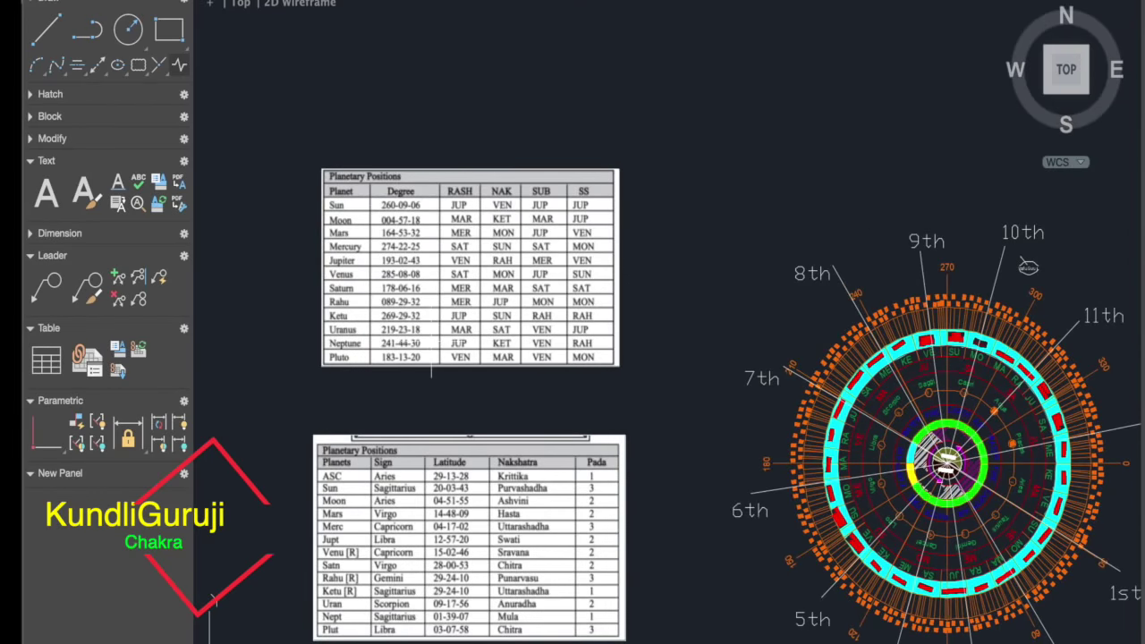
scroll(431, 362, up, 3)
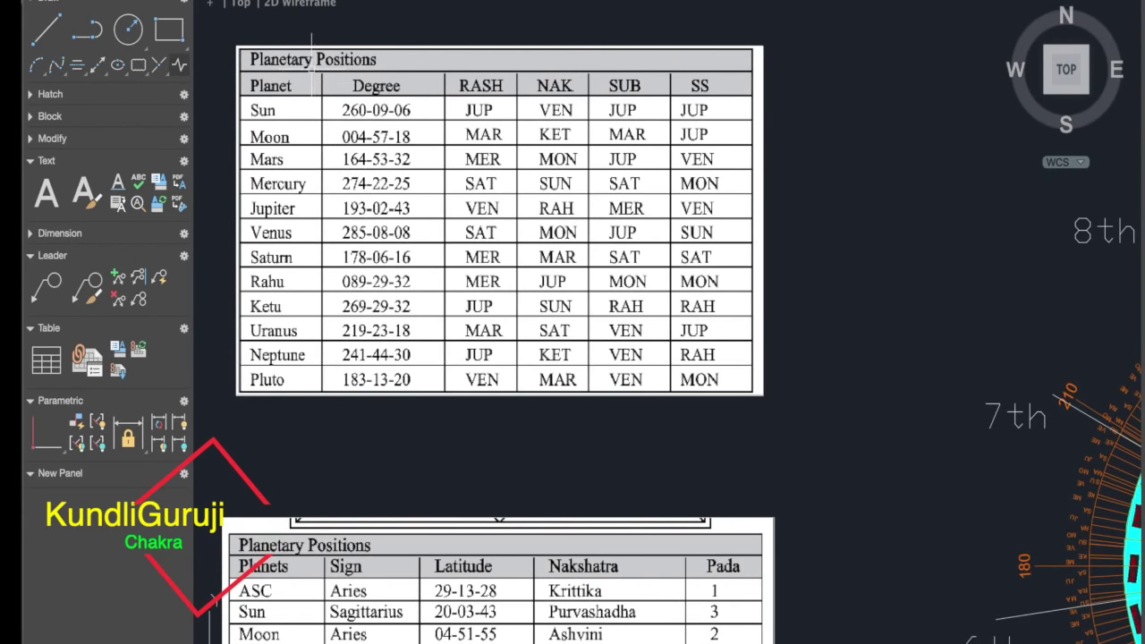
mouse_move(364, 486)
middle_down()
mouse_move(368, 264)
mouse_move(403, 436)
middle_up()
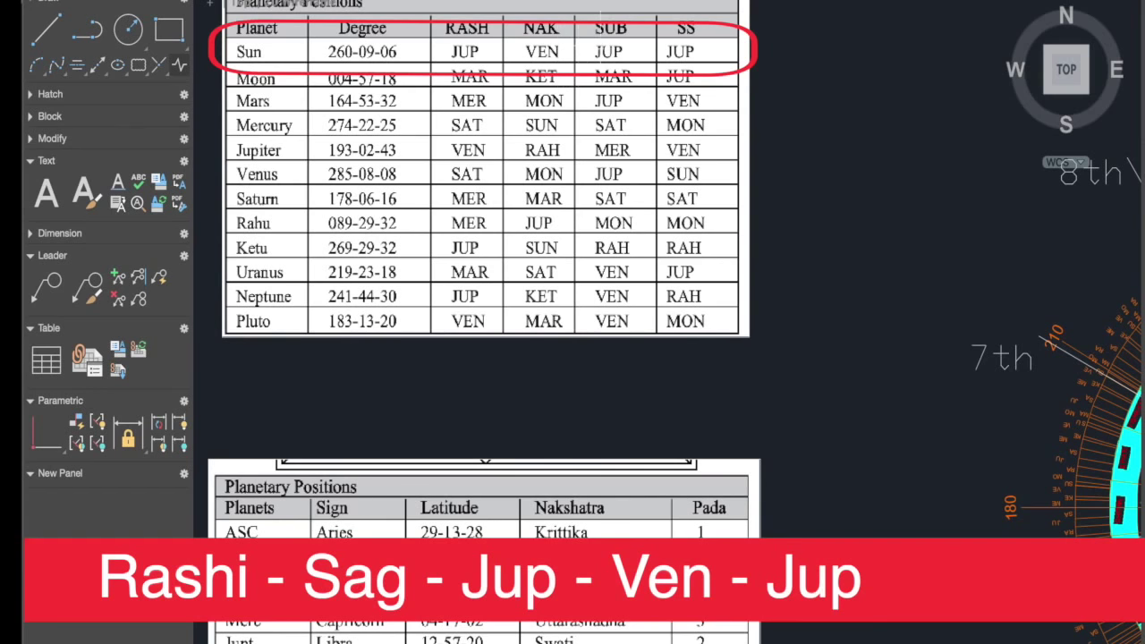
mouse_move(775, 313)
middle_down()
mouse_move(674, 188)
mouse_move(547, 116)
mouse_move(330, 88)
mouse_move(251, 208)
middle_up()
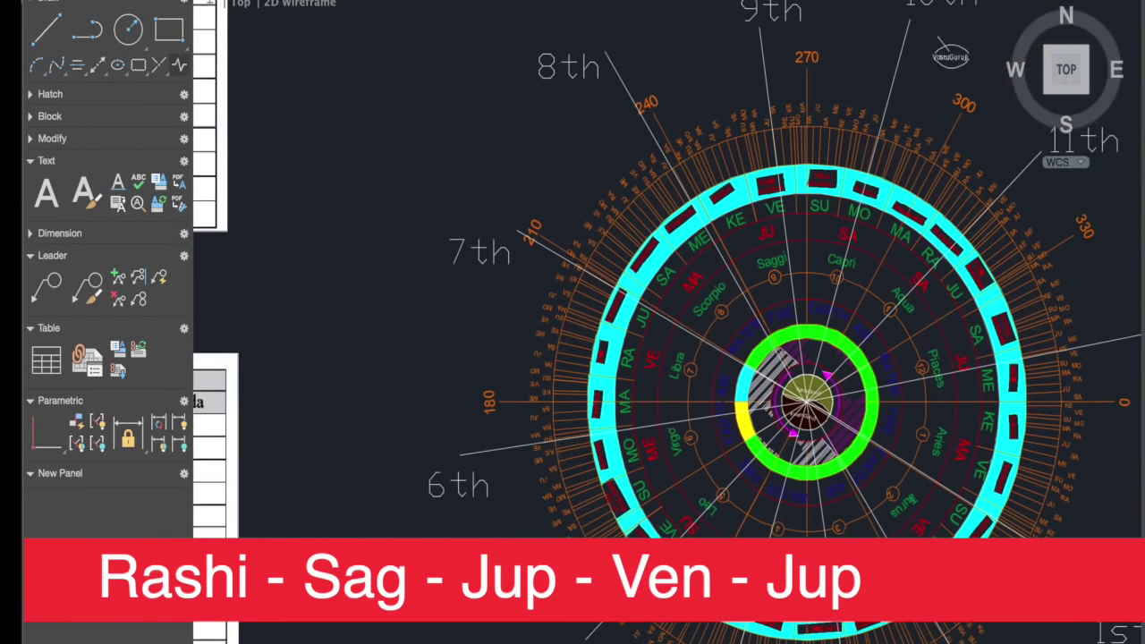
click(51, 36)
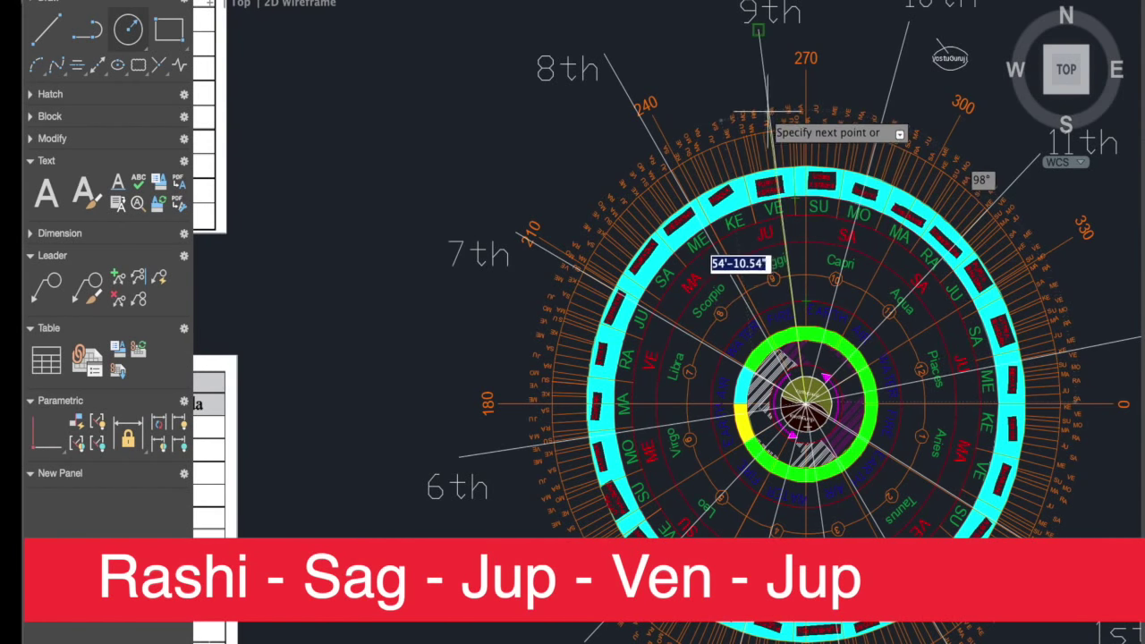
scroll(678, 176, left, 6)
scroll(678, 176, up, 5)
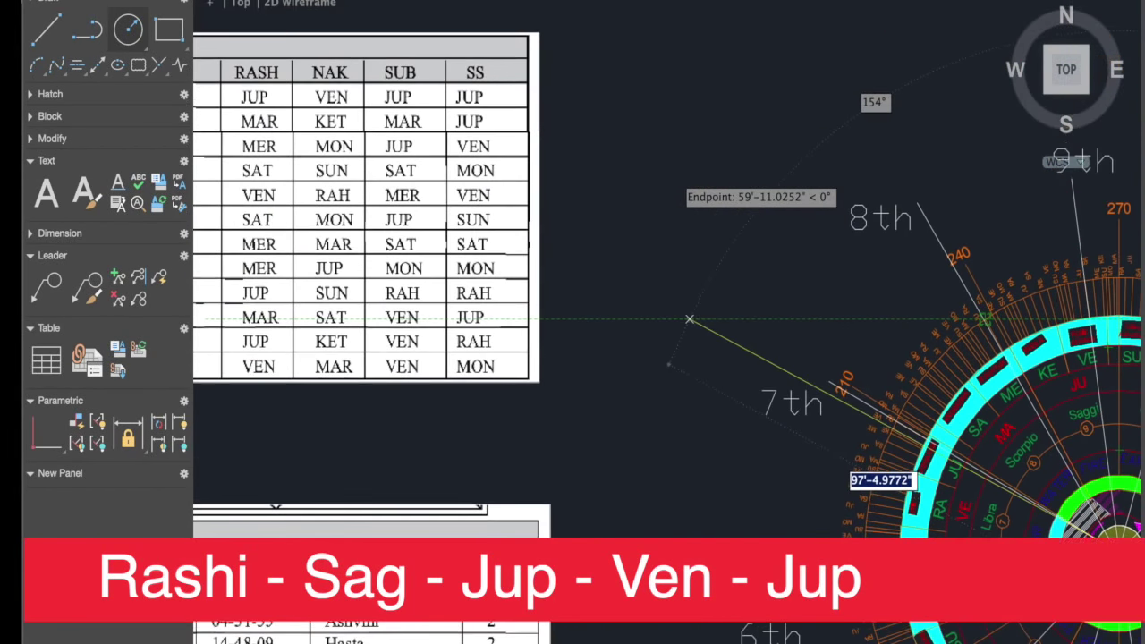
scroll(691, 344, down, 2)
scroll(691, 343, right, 2)
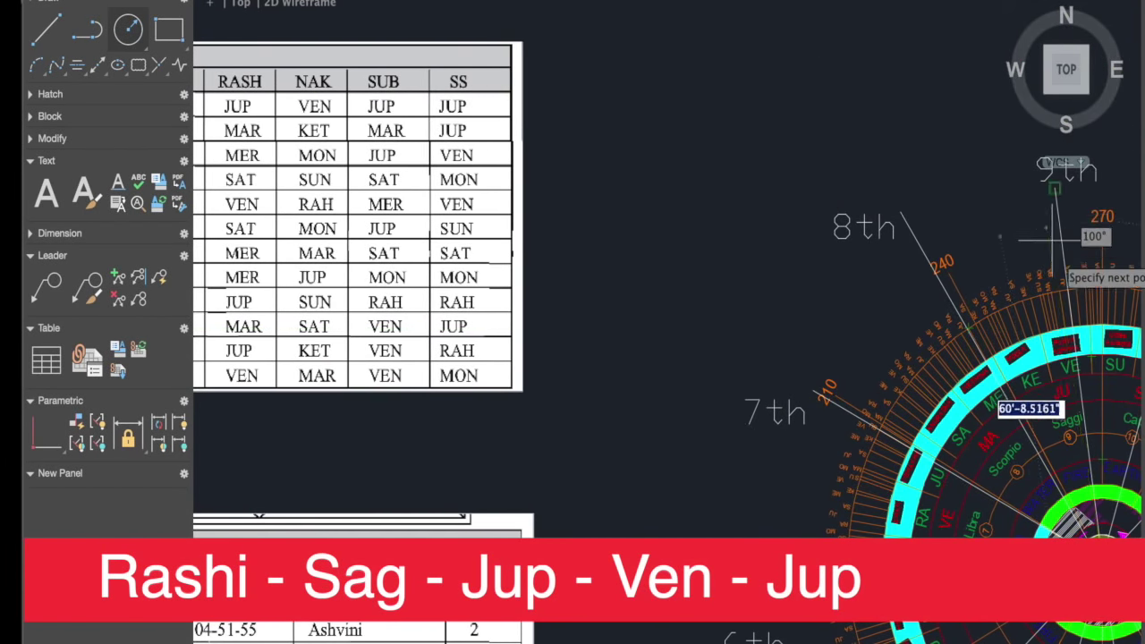
scroll(1074, 268, right, 6)
scroll(1074, 269, down, 2)
scroll(1074, 273, right, 4)
scroll(1074, 273, down, 2)
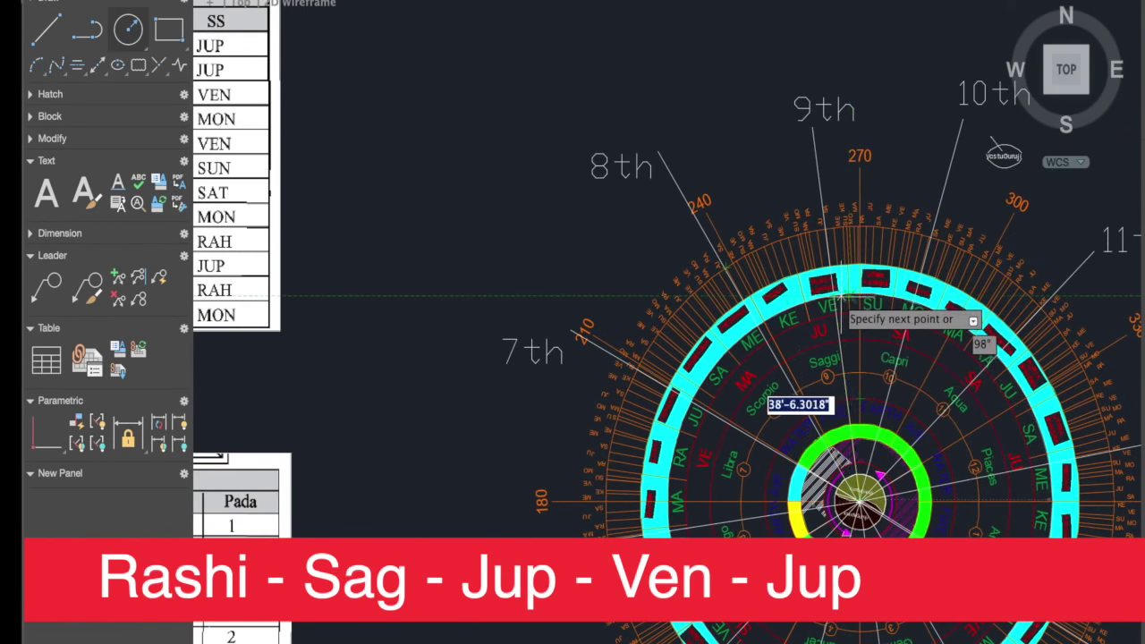
scroll(822, 201, up, 3)
scroll(821, 211, up, 3)
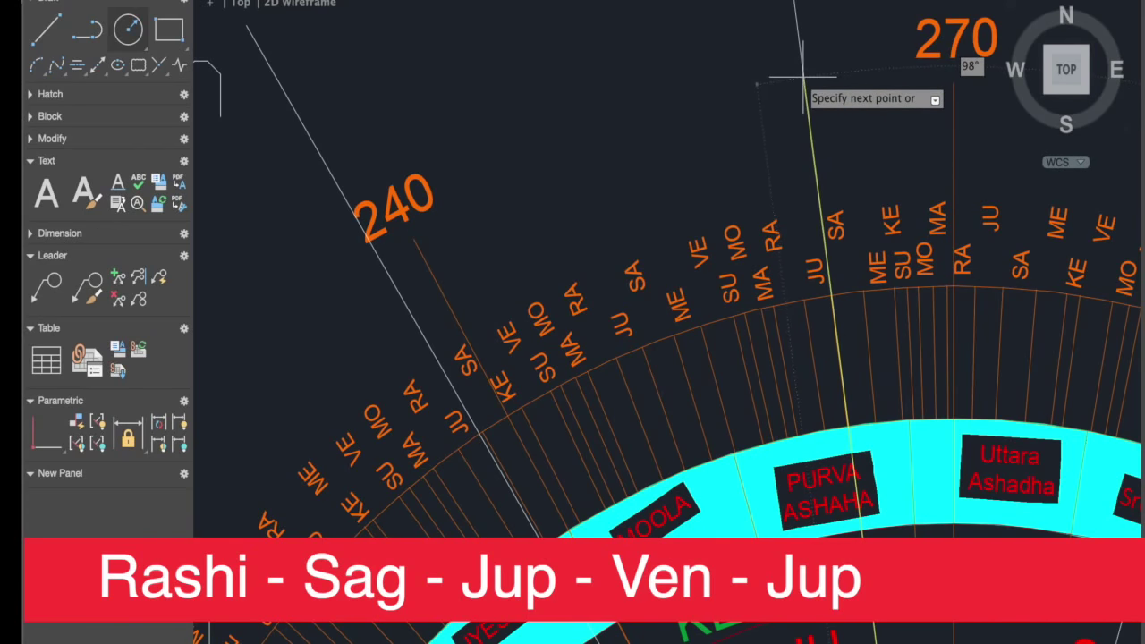
scroll(796, 85, down, 5)
scroll(797, 85, down, 8)
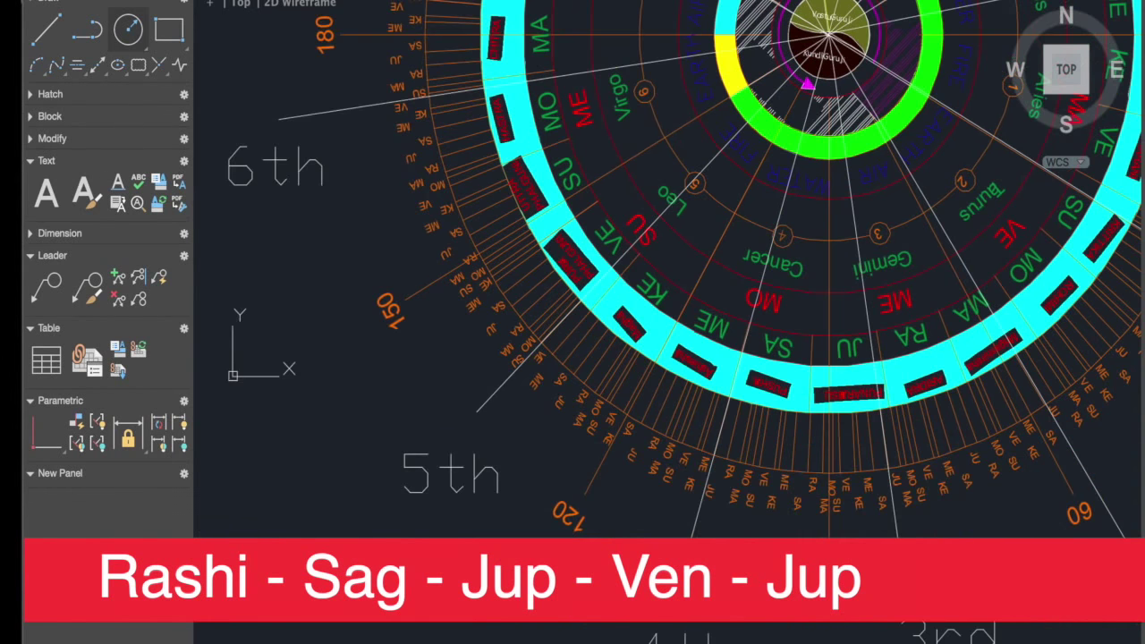
Examine the Step 3 wheel to see how the labelled planet lines lie among the house cusp lines
scroll(828, 100, down, 12)
scroll(829, 100, down, 3)
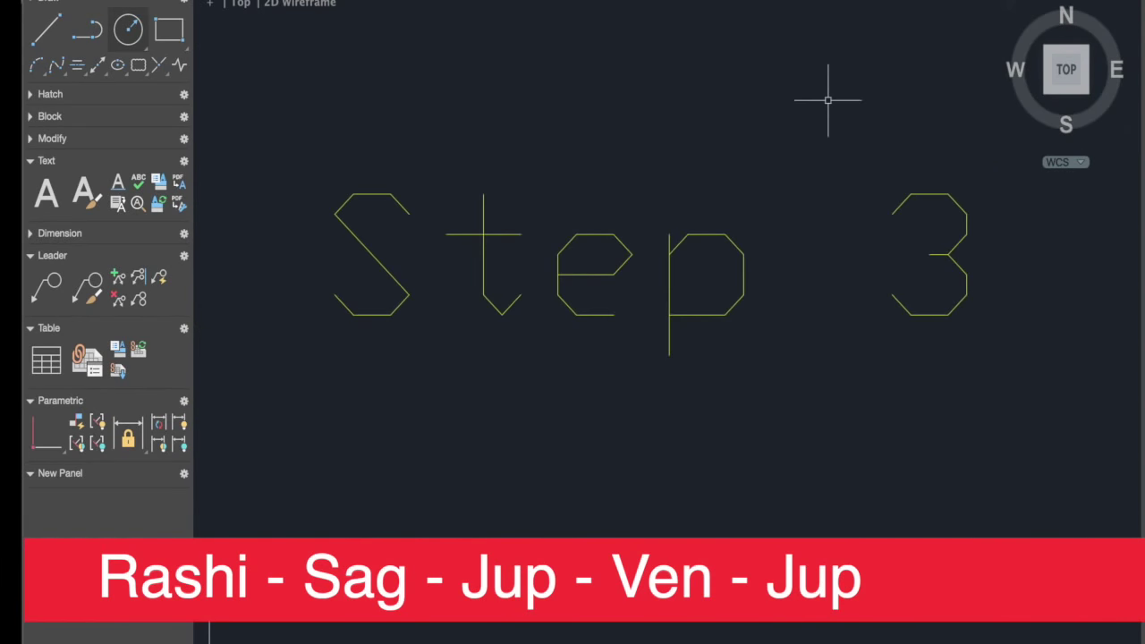
scroll(828, 101, down, 5)
middle_drag(924, 486, 855, 418)
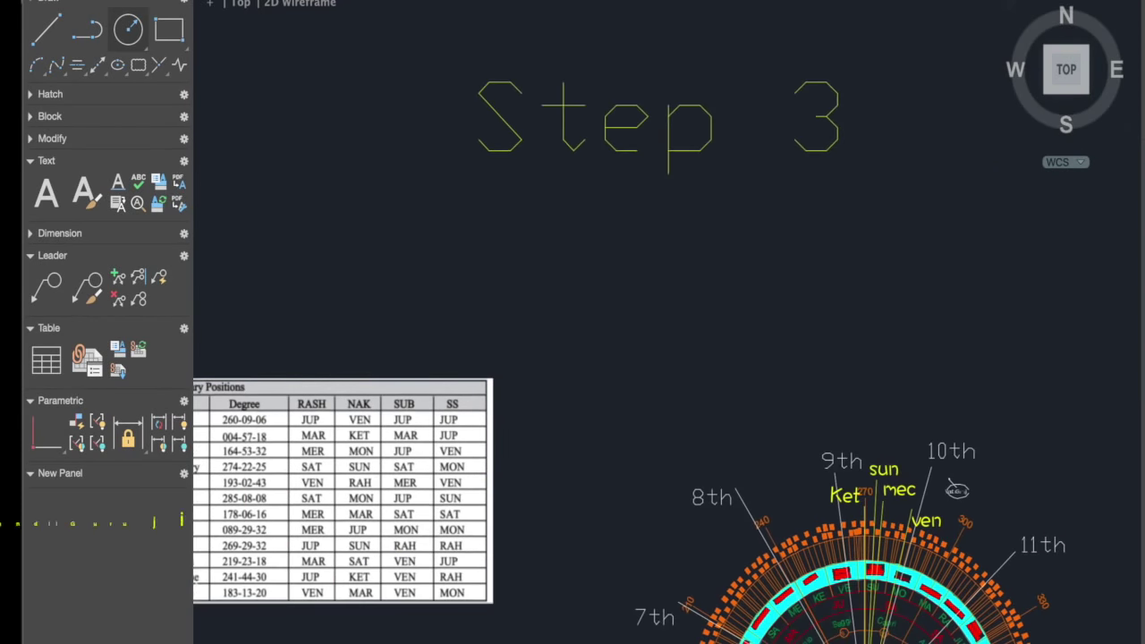
scroll(833, 292, down, 3)
scroll(833, 292, up, 10)
scroll(833, 292, down, 10)
mouse_move(814, 594)
middle_down()
mouse_move(798, 235)
mouse_move(811, 291)
middle_up()
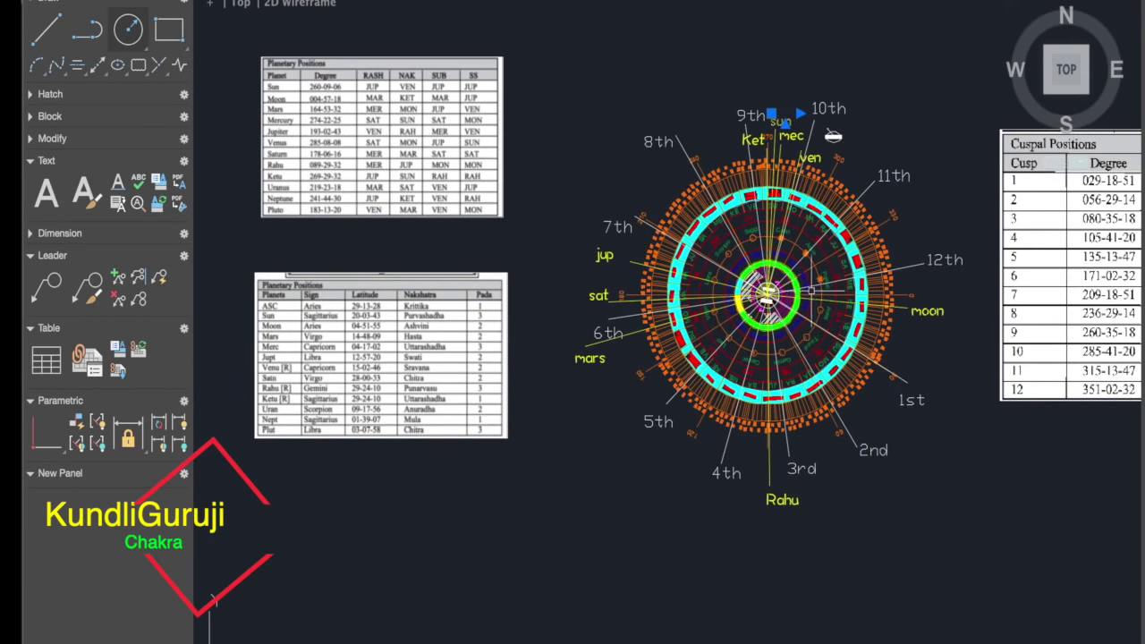
scroll(796, 274, up, 4)
scroll(801, 273, down, 1)
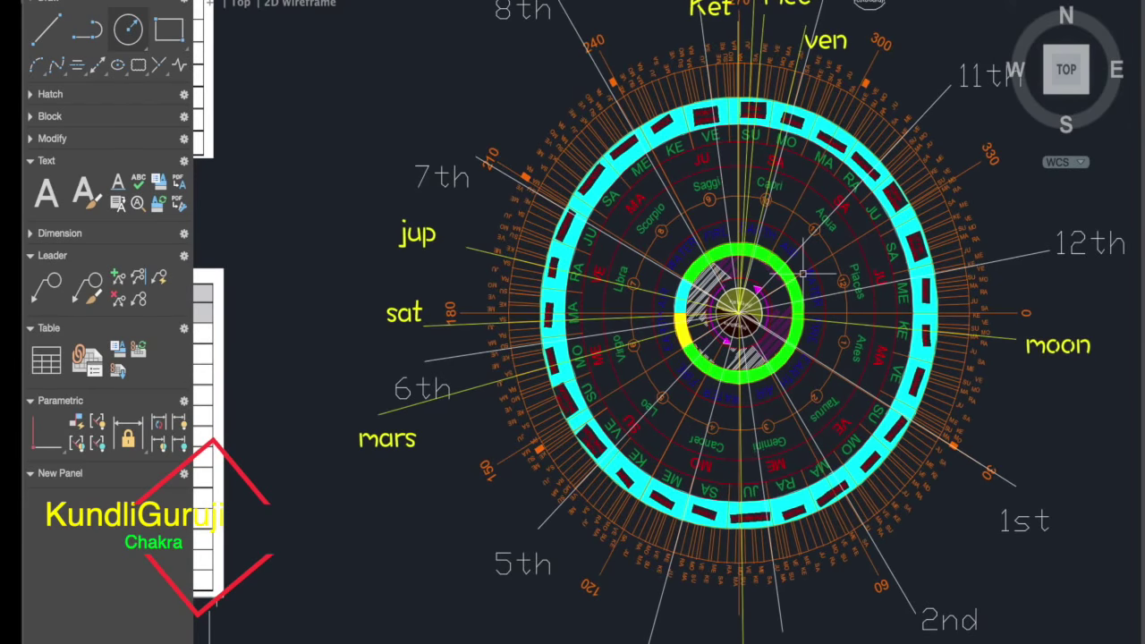
scroll(803, 271, down, 5)
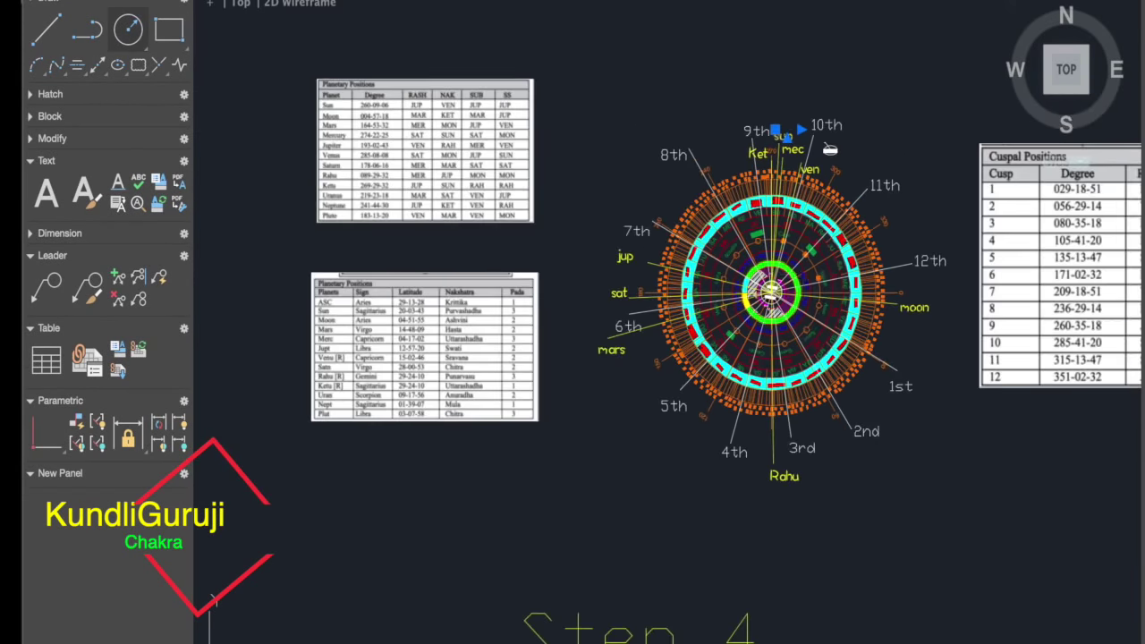
Compare the planet lines on the Step 3 wheel with the two planetary positions tables beside it
scroll(779, 251, down, 1)
middle_drag(778, 251, 693, 457)
middle_drag(794, 379, 800, 274)
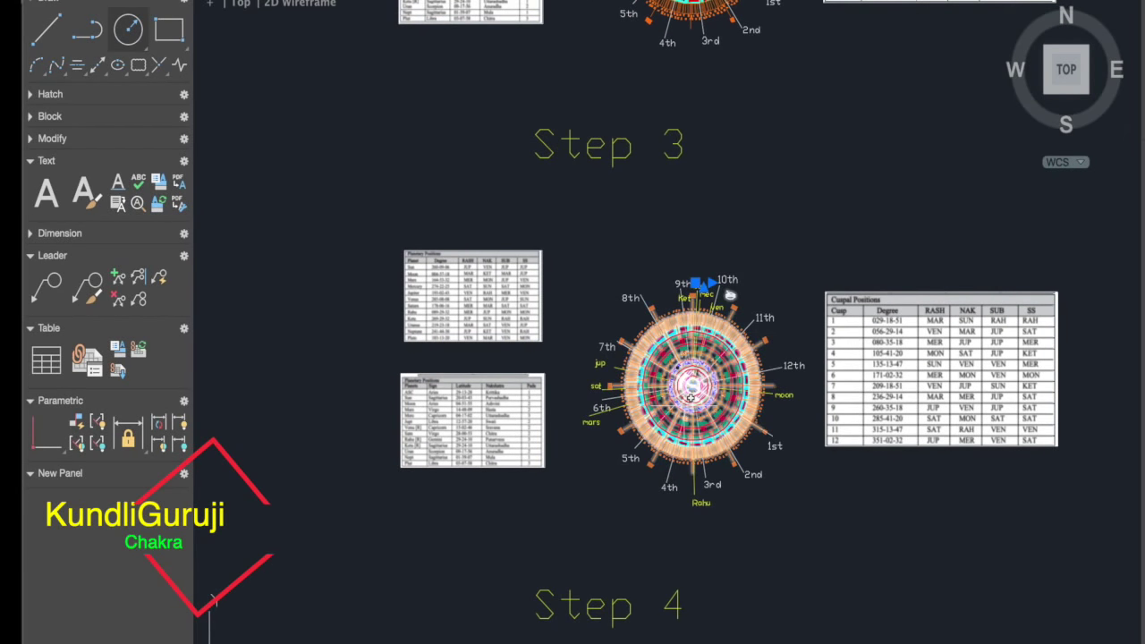
scroll(671, 412, up, 1)
scroll(677, 399, up, 4)
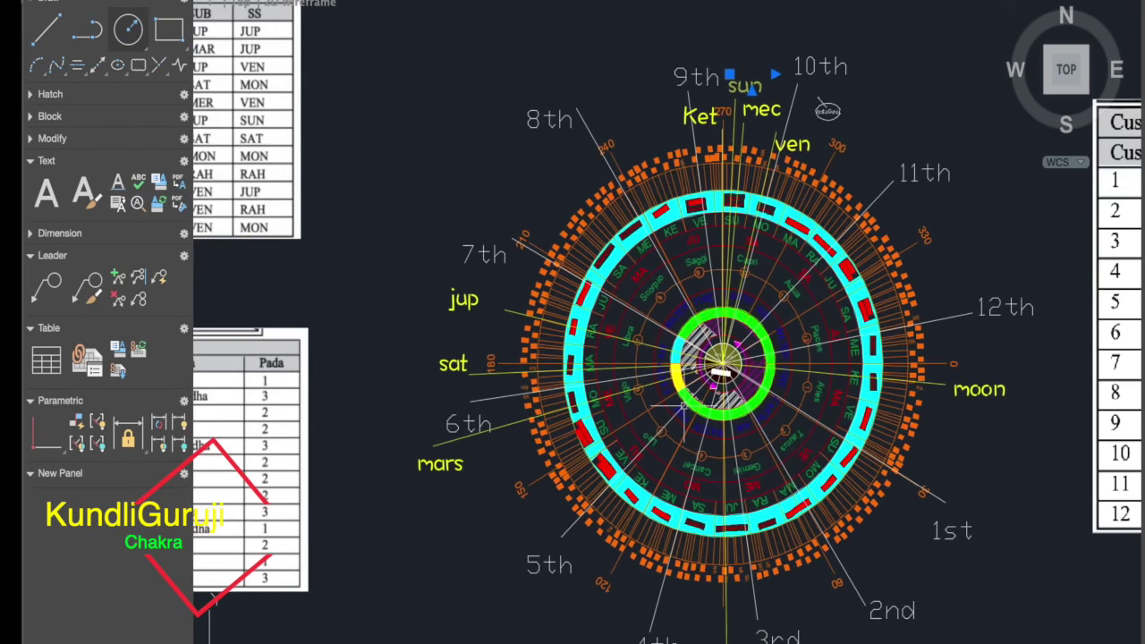
middle_drag(286, 347, 701, 368)
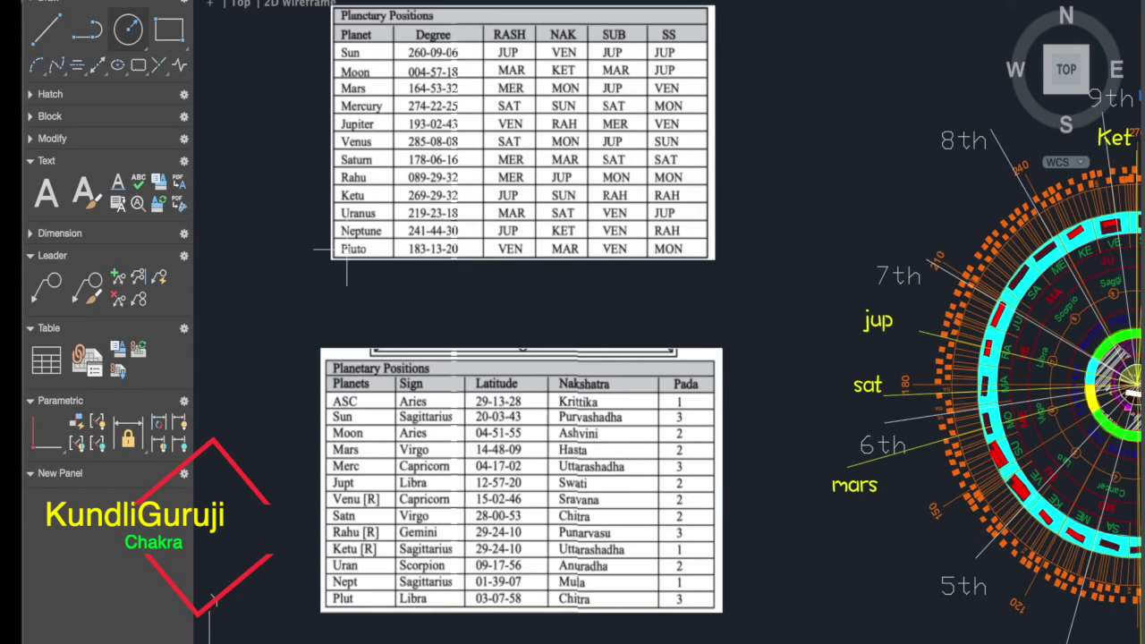
scroll(654, 287, right, 5)
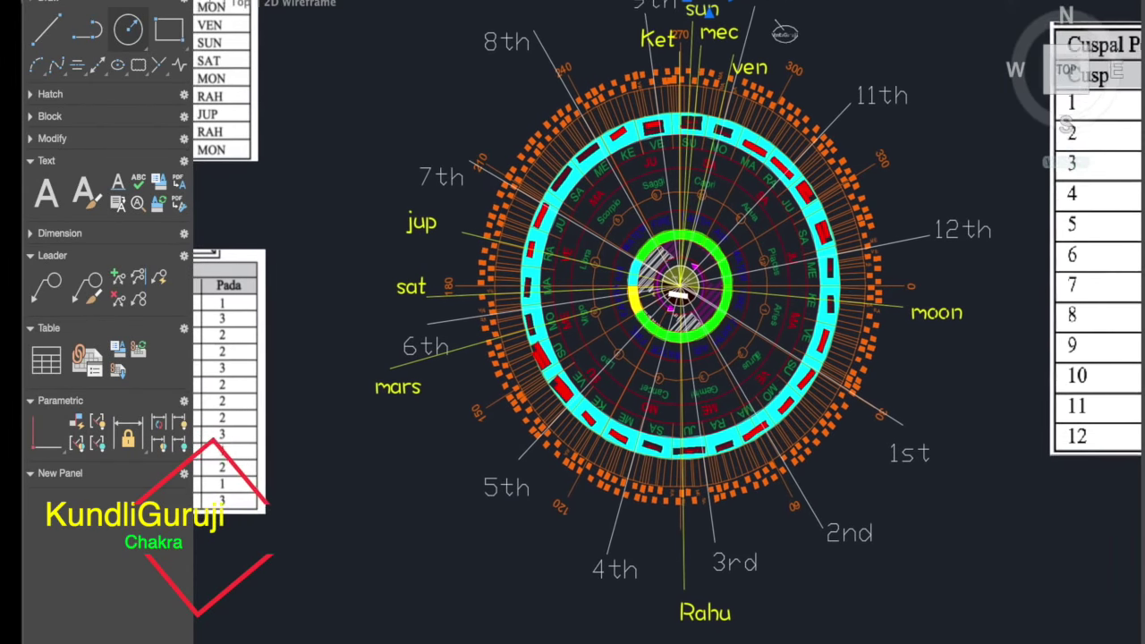
middle_drag(234, 574, 211, 600)
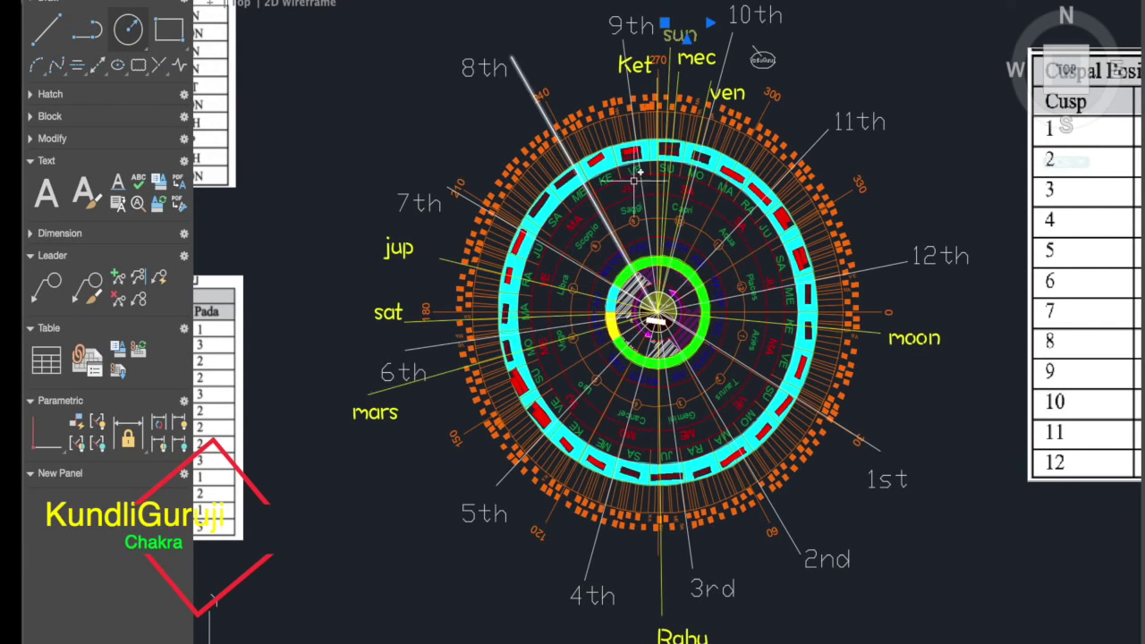
scroll(716, 429, down, 5)
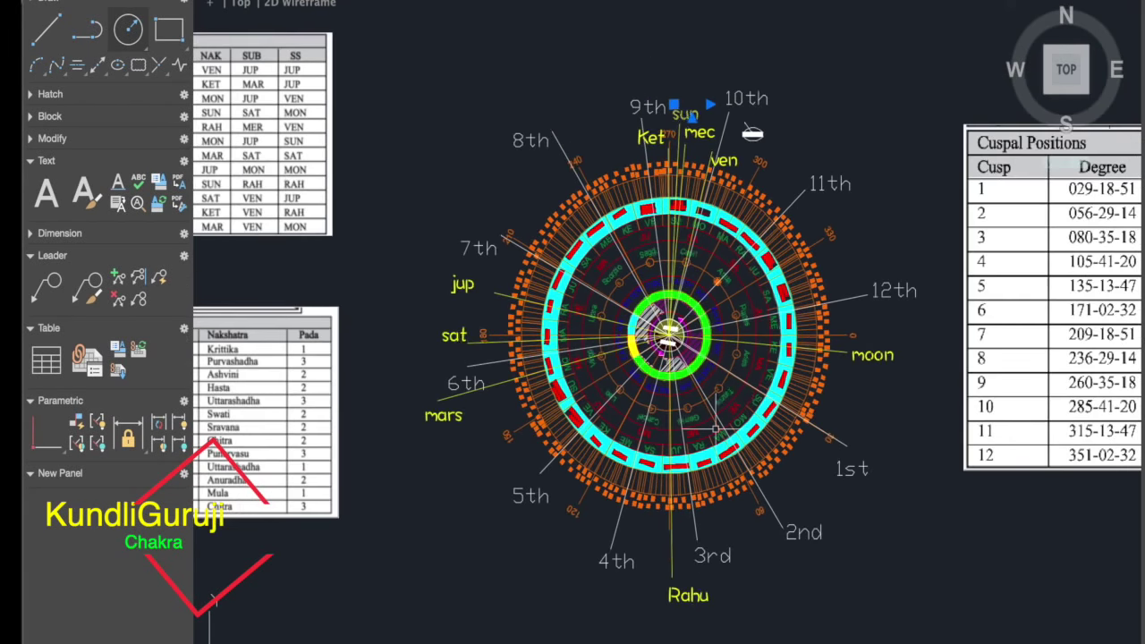
Read the houses signified by each planet in the Planet Signification table of Step 4, starting with the Sun
mouse_move(716, 429)
middle_down()
mouse_move(739, 182)
mouse_move(727, 225)
mouse_move(711, 127)
mouse_move(787, 137)
middle_up()
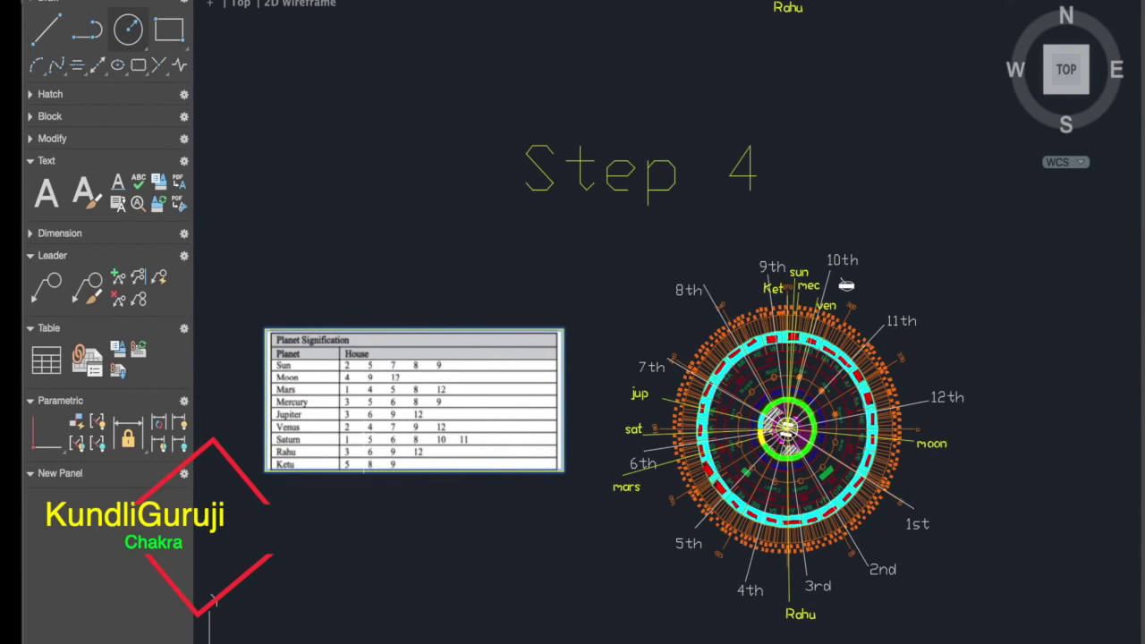
scroll(322, 448, up, 3)
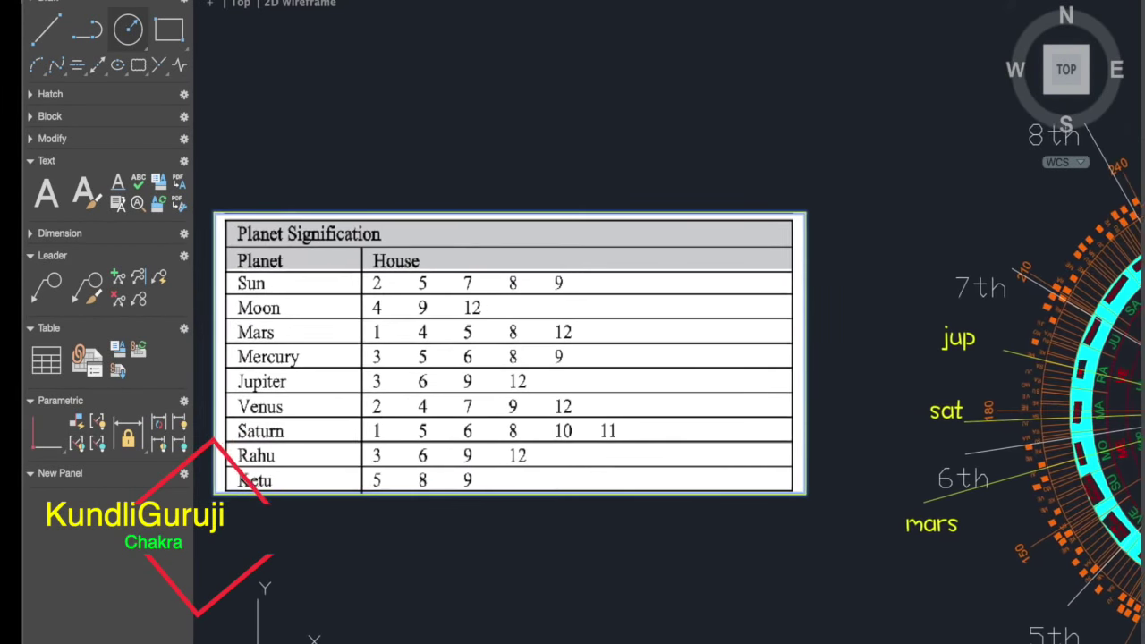
scroll(313, 434, up, 3)
middle_drag(313, 434, 381, 451)
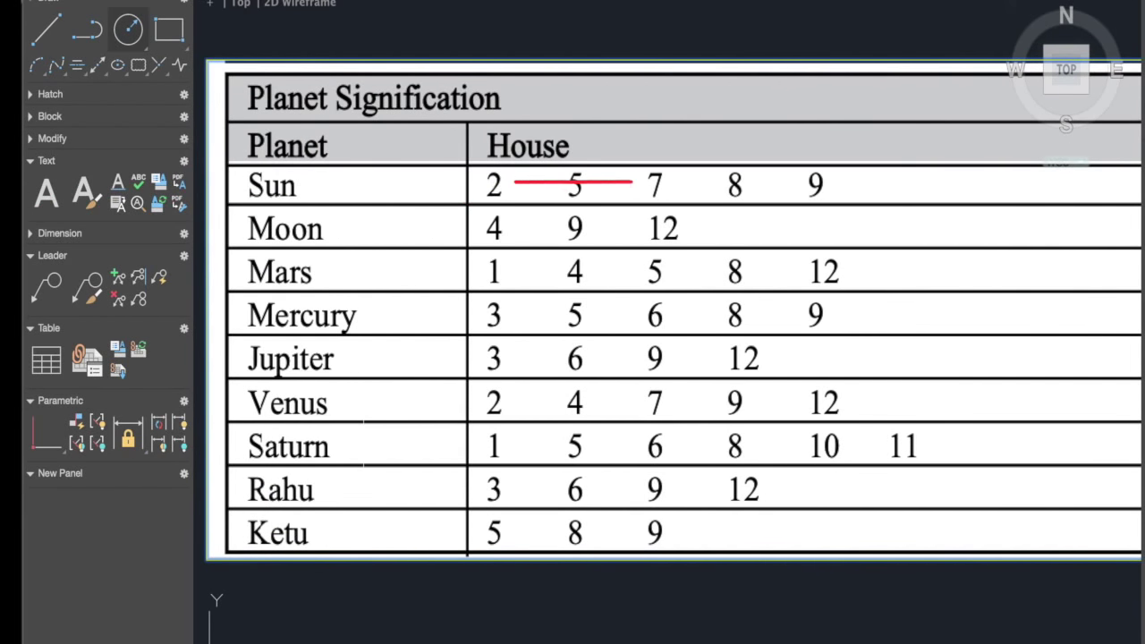